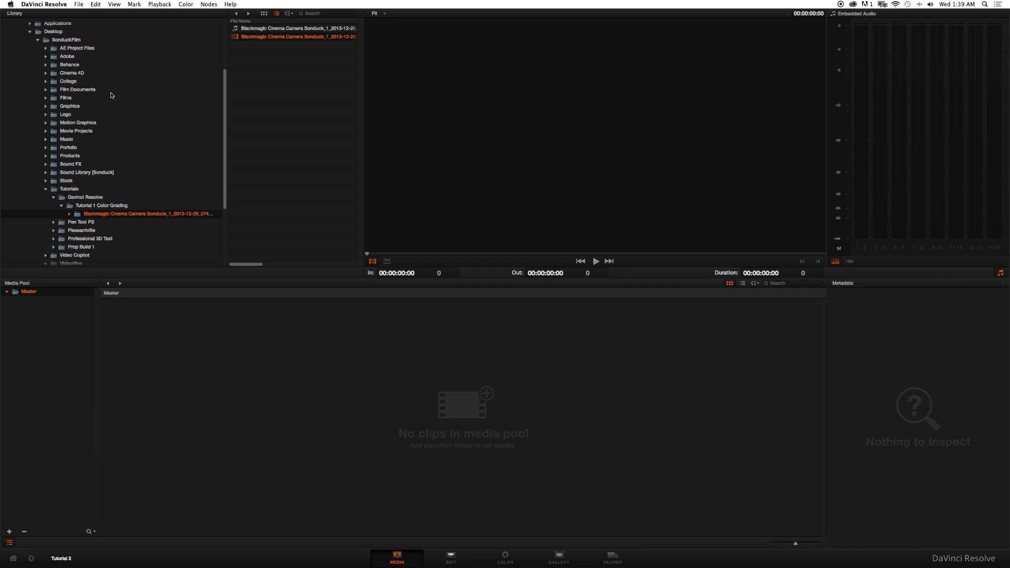
Step: Import the Blackmagic Cinema Camera DNG clip into the Media Pool at its frame rate, and view it
left_click_drag(238, 40, 379, 393)
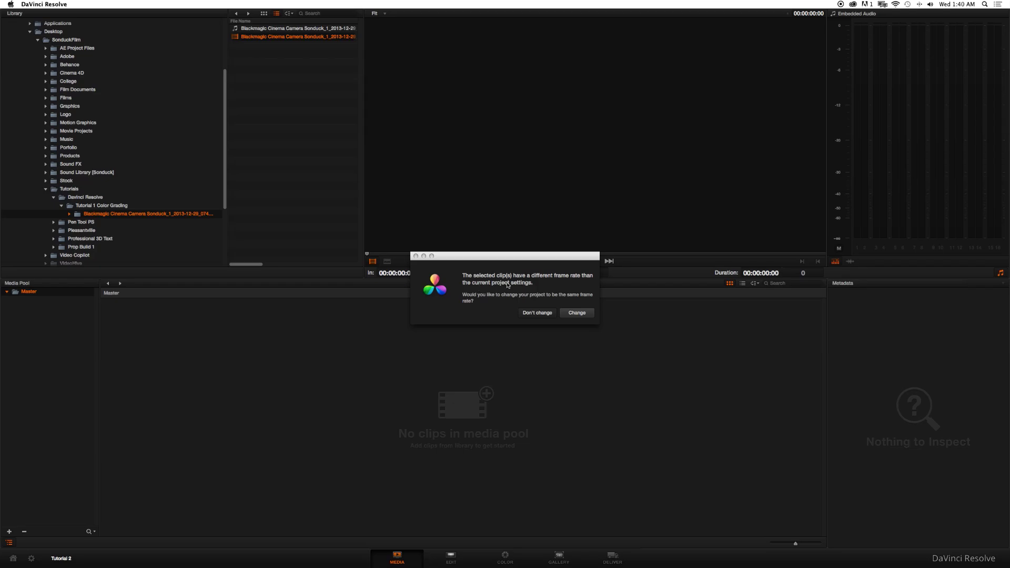
left_click(571, 313)
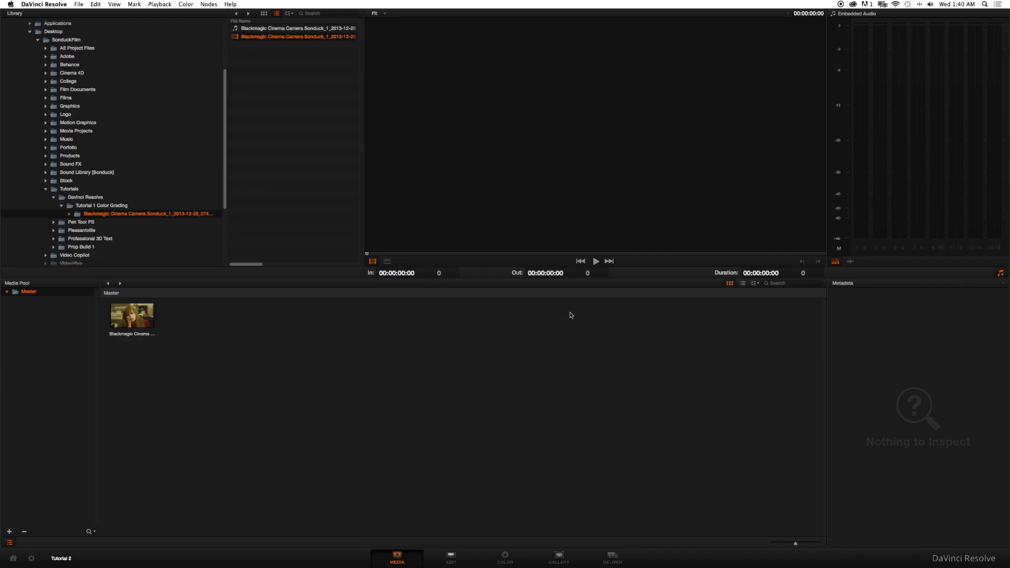
left_click(139, 316)
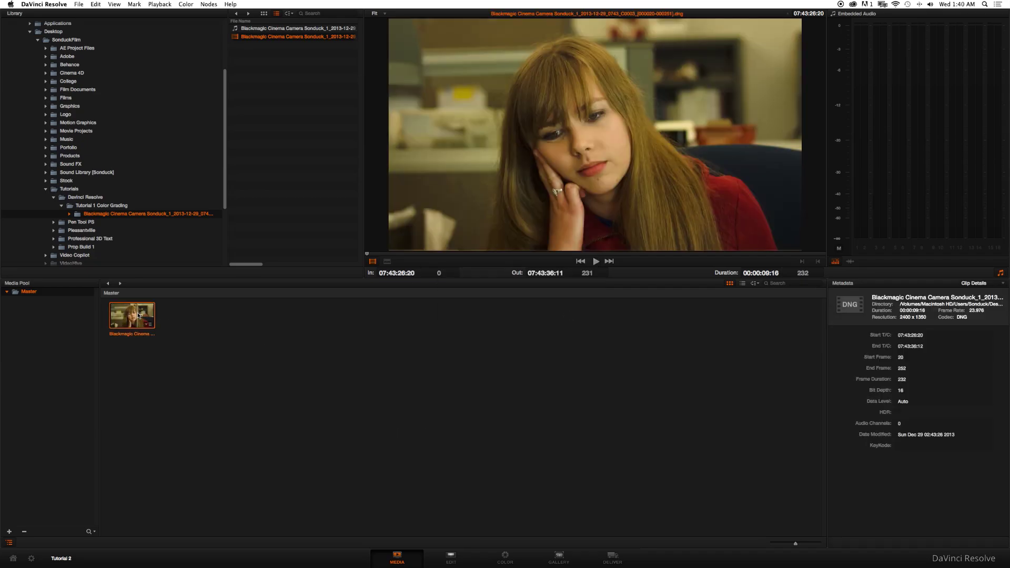
Step: On the Edit page, build Timeline 1 from the Media Pool's camera clip
left_click(449, 561)
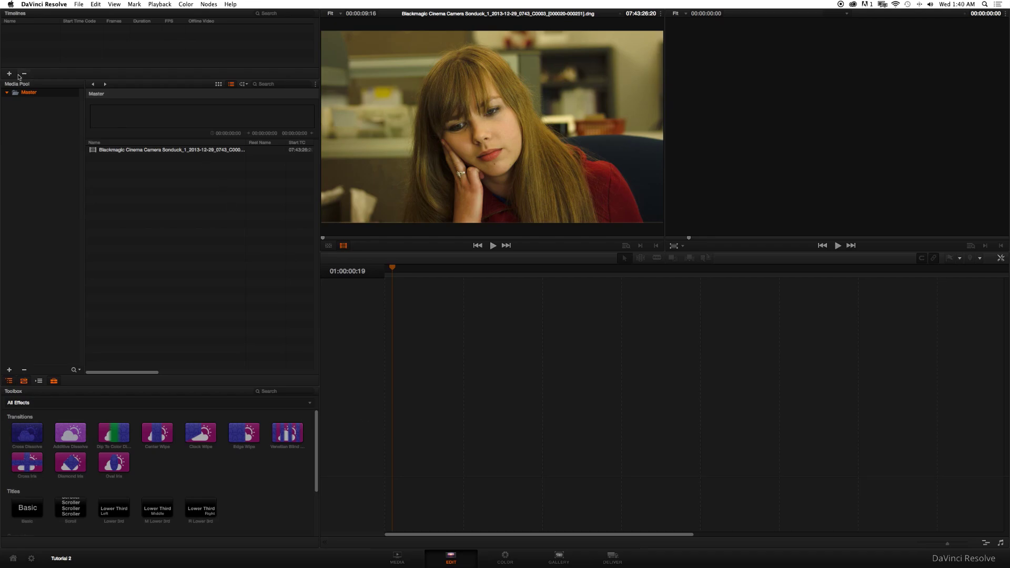
left_click(9, 72)
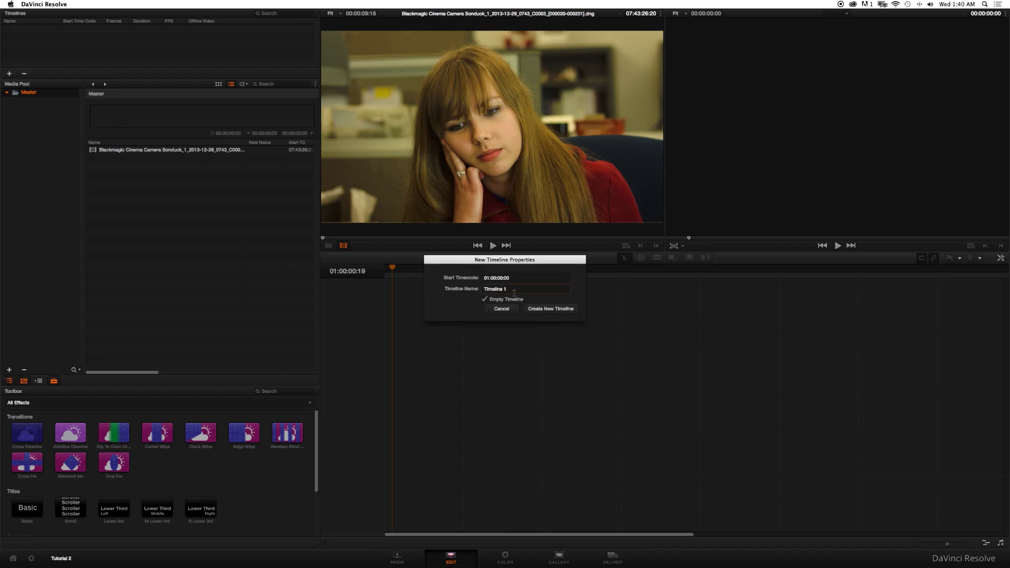
left_click(491, 300)
left_click(536, 310)
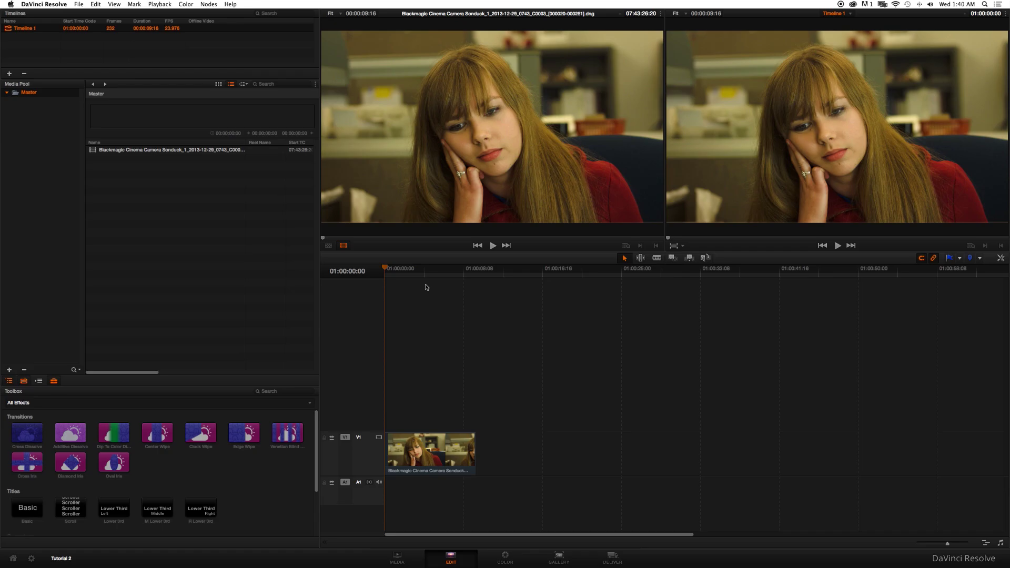
Step: On the Color page, set Camera Raw Decode Using to Clip and Color Space to BMD Film
left_click(504, 559)
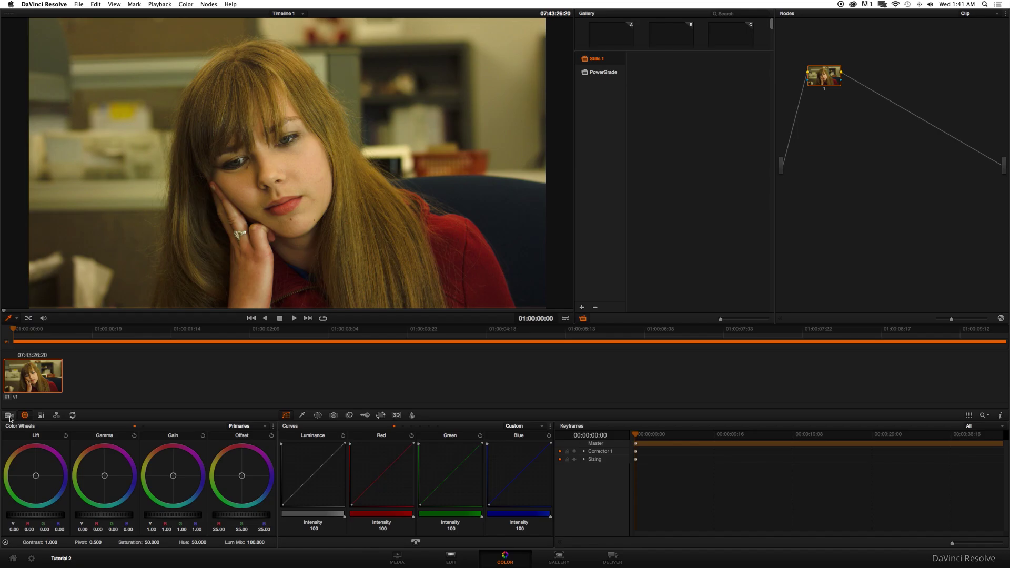
left_click(8, 416)
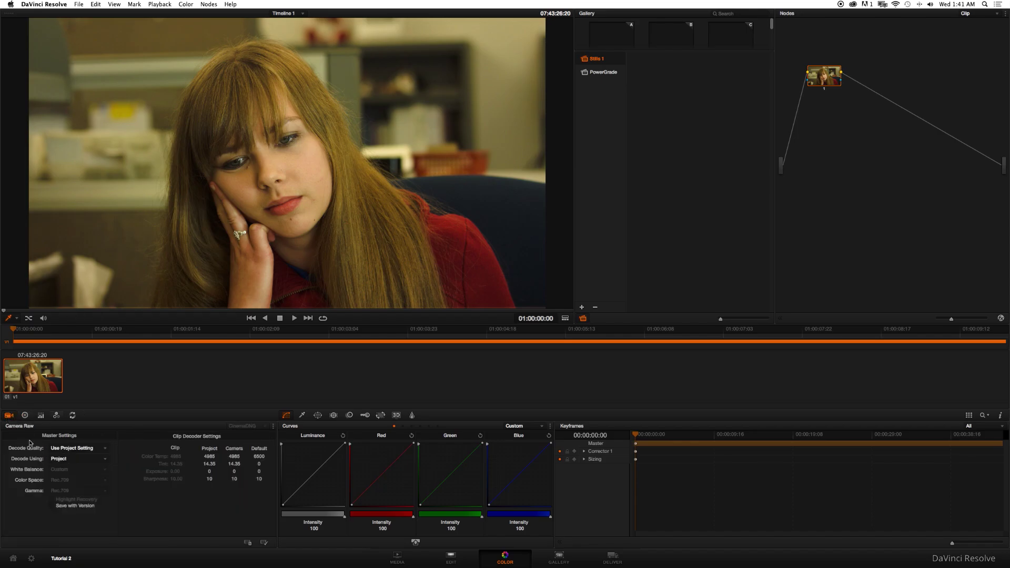
left_click(63, 464)
left_click(59, 493)
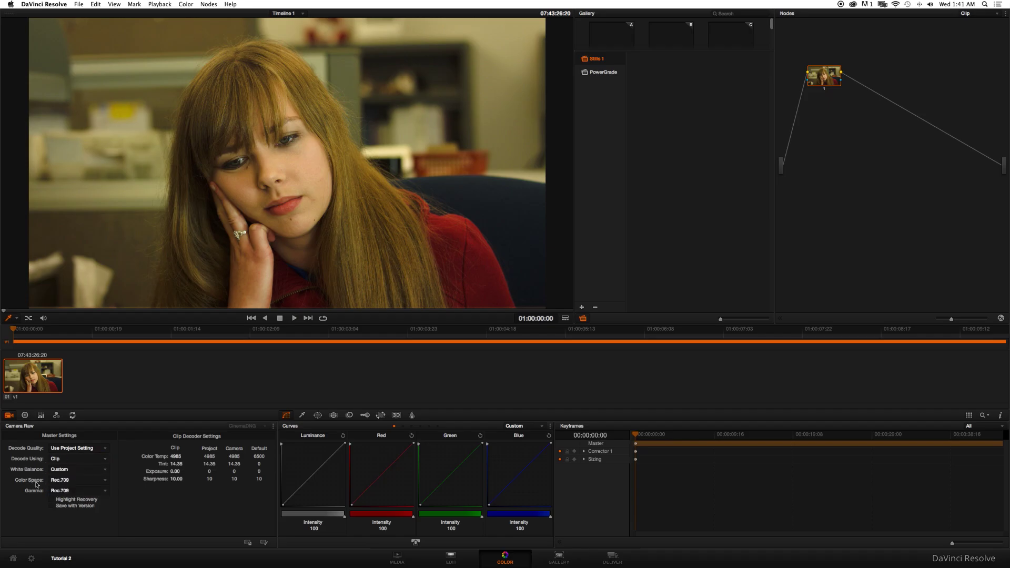
left_click(73, 481)
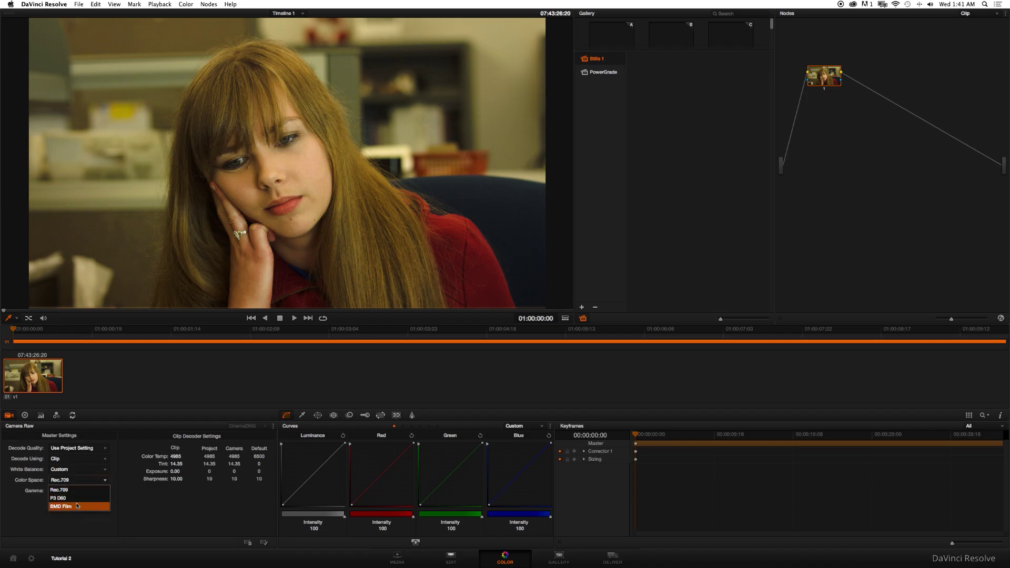
left_click(75, 505)
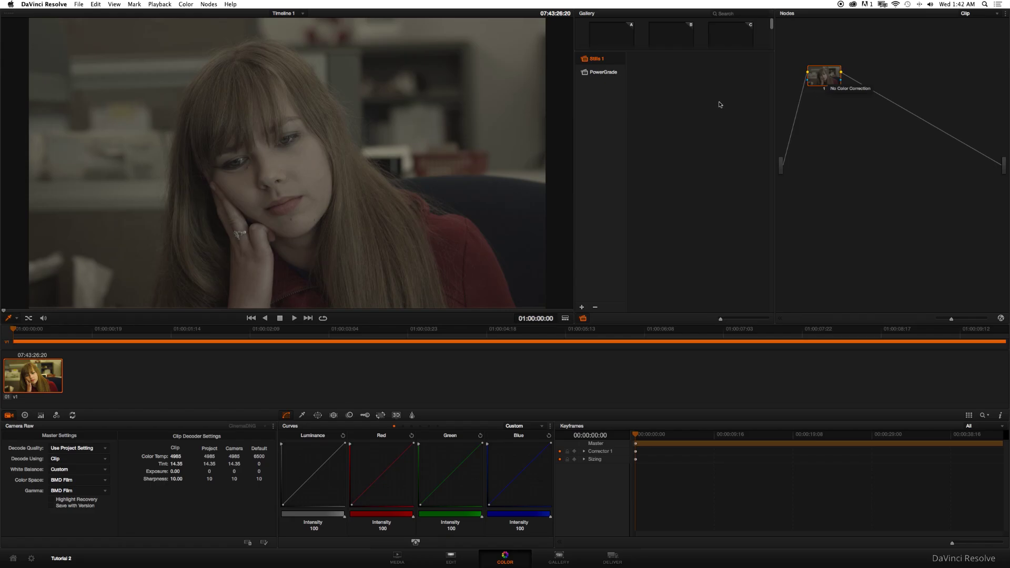
Step: Add a serial node after node 1 from the Nodes menu and return to the Primaries wheels
left_click(209, 4)
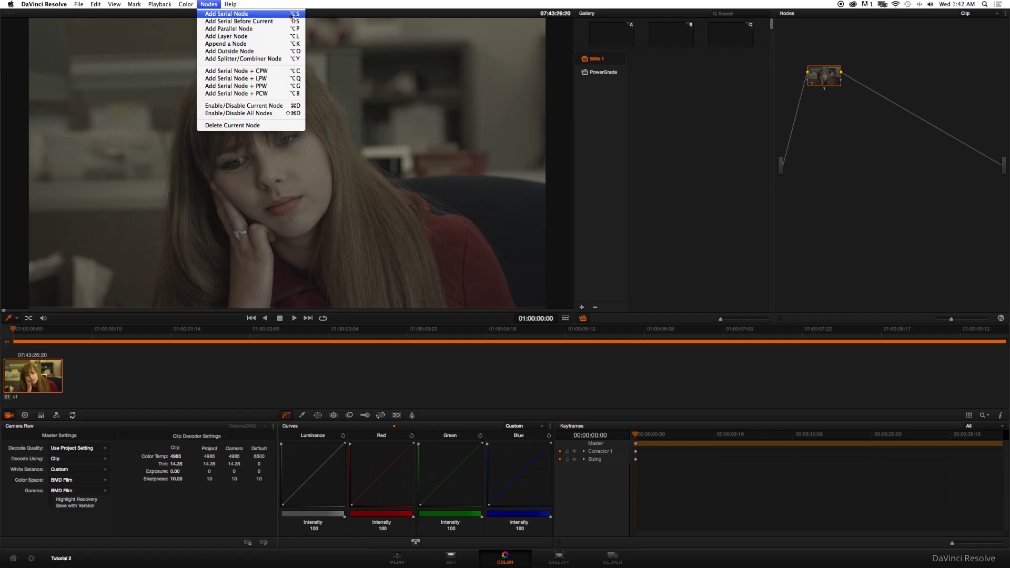
left_click(236, 13)
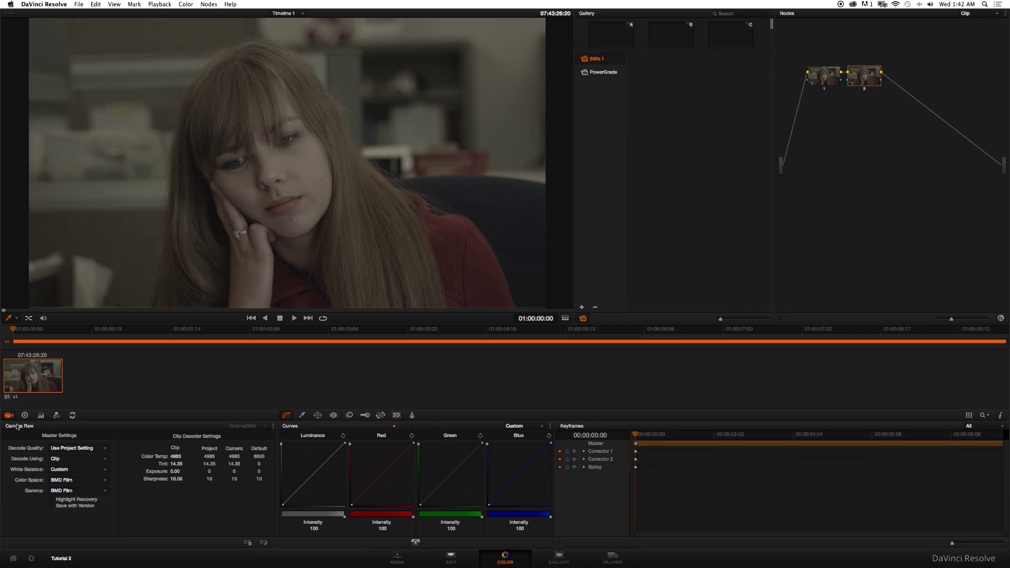
left_click(21, 418)
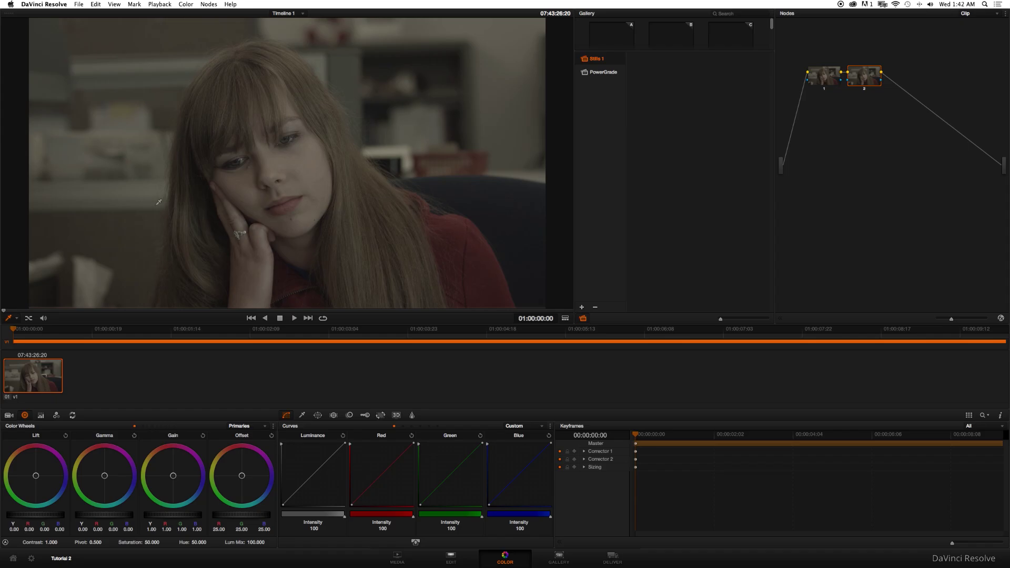
Step: Turn on the video scopes as a single enlarged RGB Parade placed beside the viewer
left_click(117, 5)
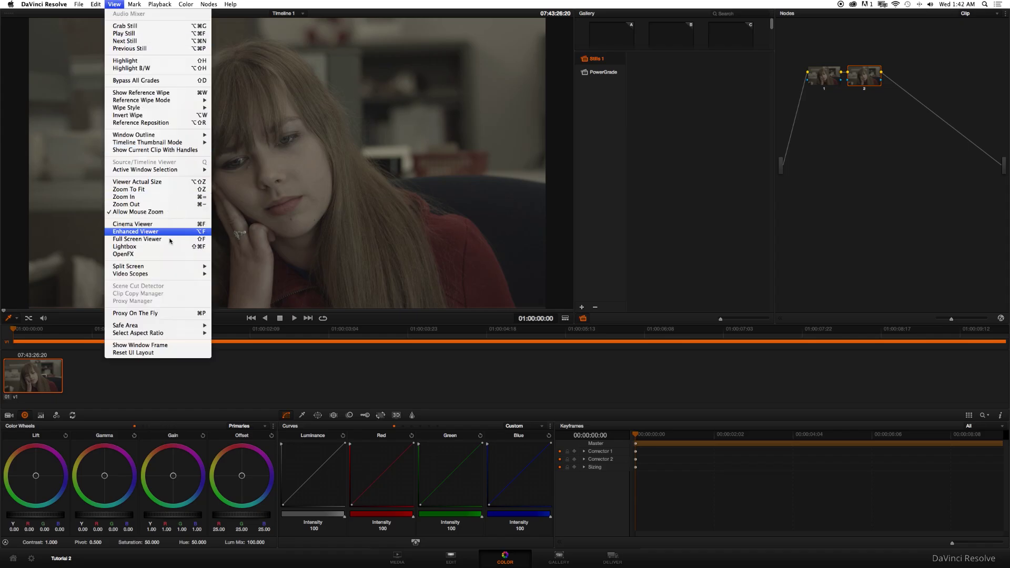
mouse_move(158, 266)
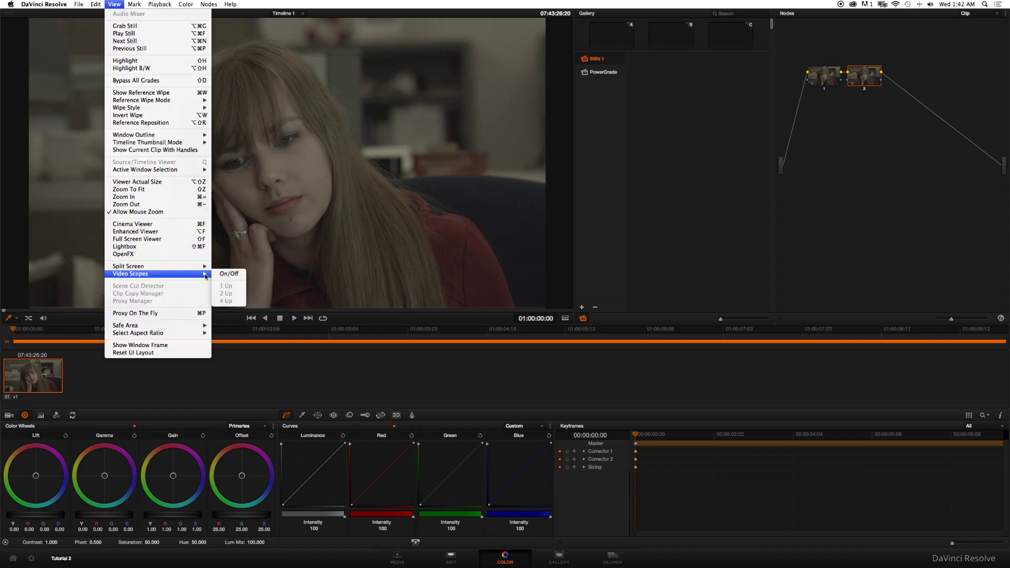
left_click(232, 274)
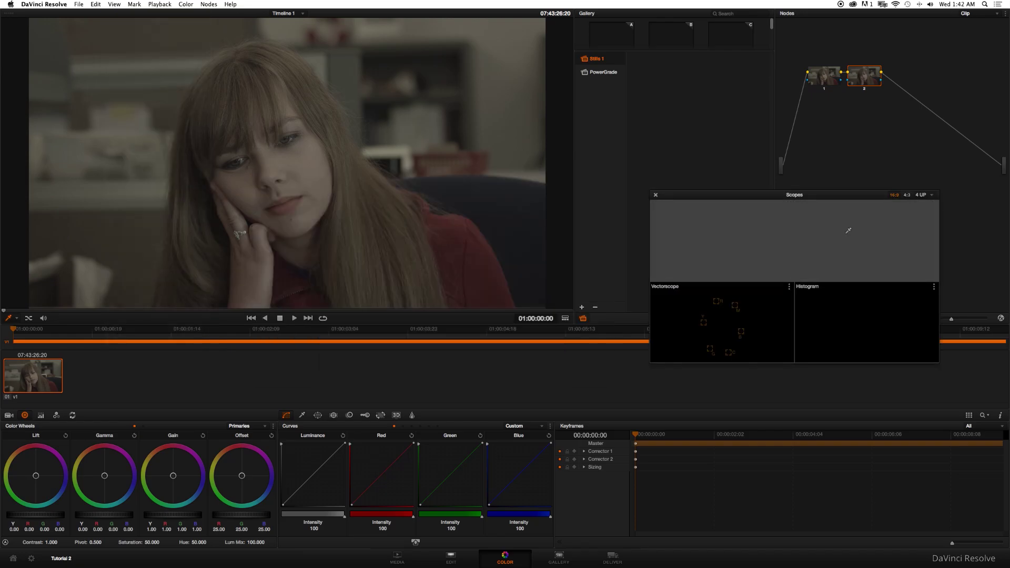
left_click_drag(730, 195, 608, 163)
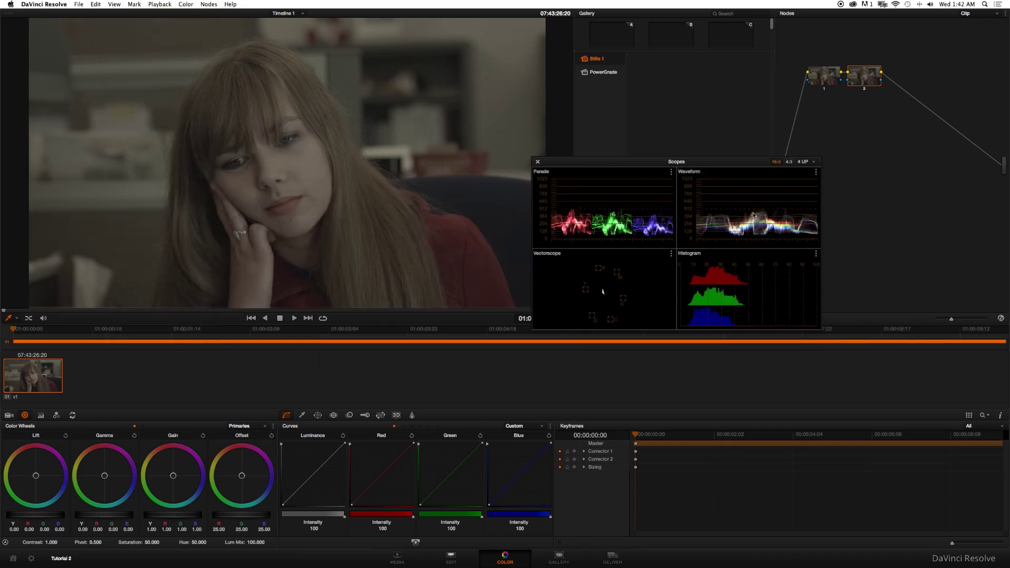
left_click(801, 172)
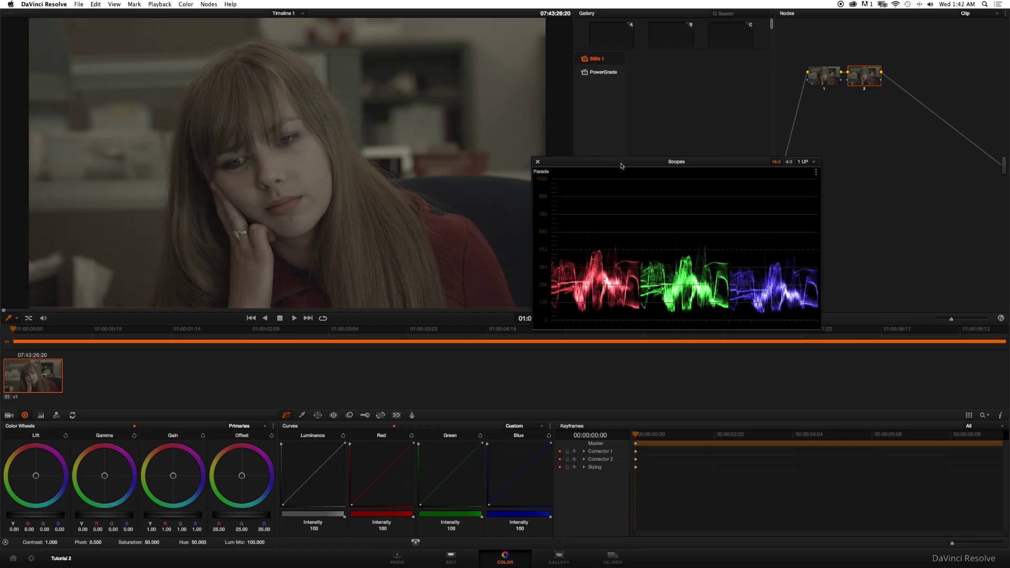
left_click_drag(621, 166, 659, 158)
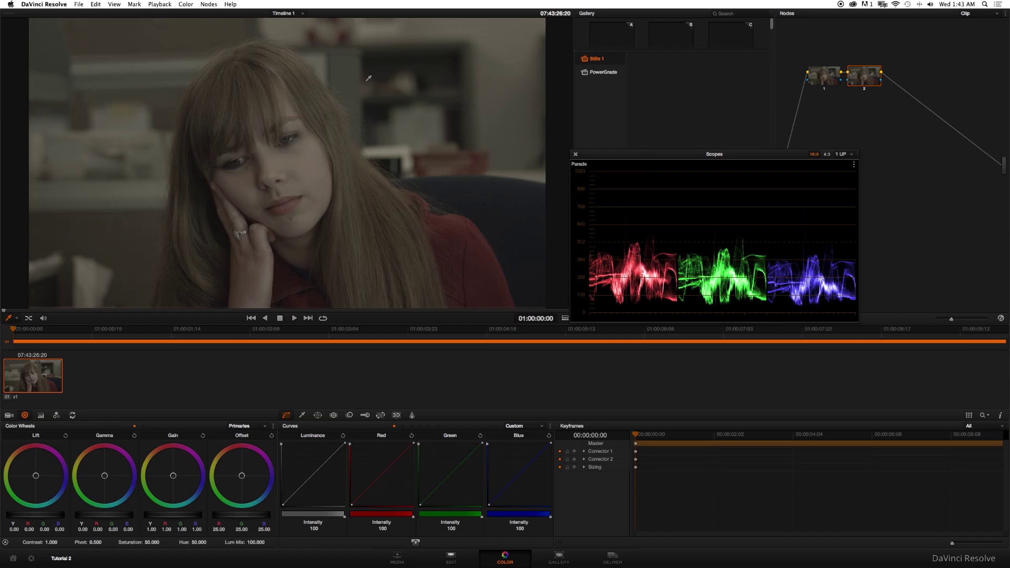
Step: Apply Color > Auto Color to node 2 to balance the clip
left_click(186, 4)
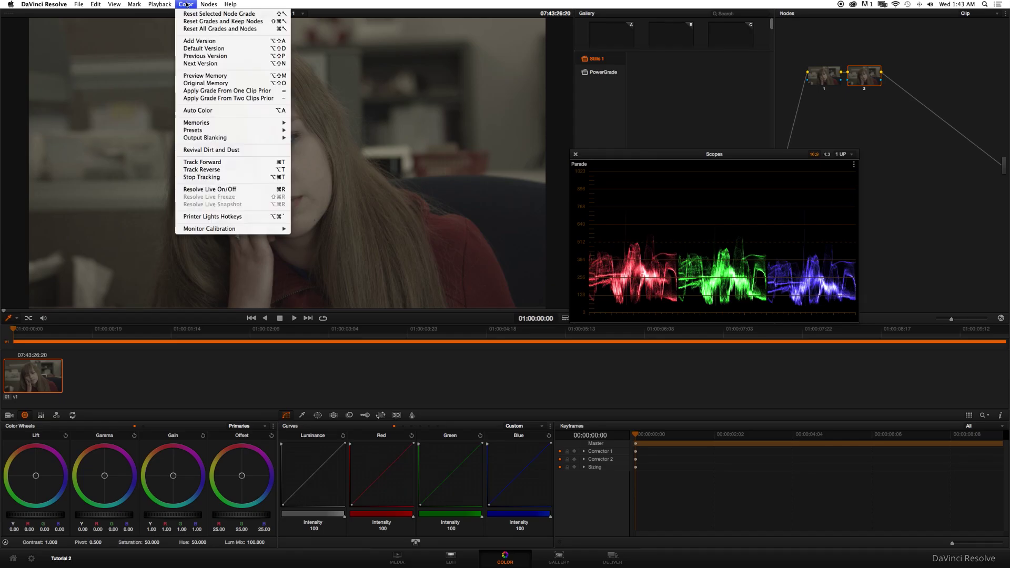
left_click(200, 111)
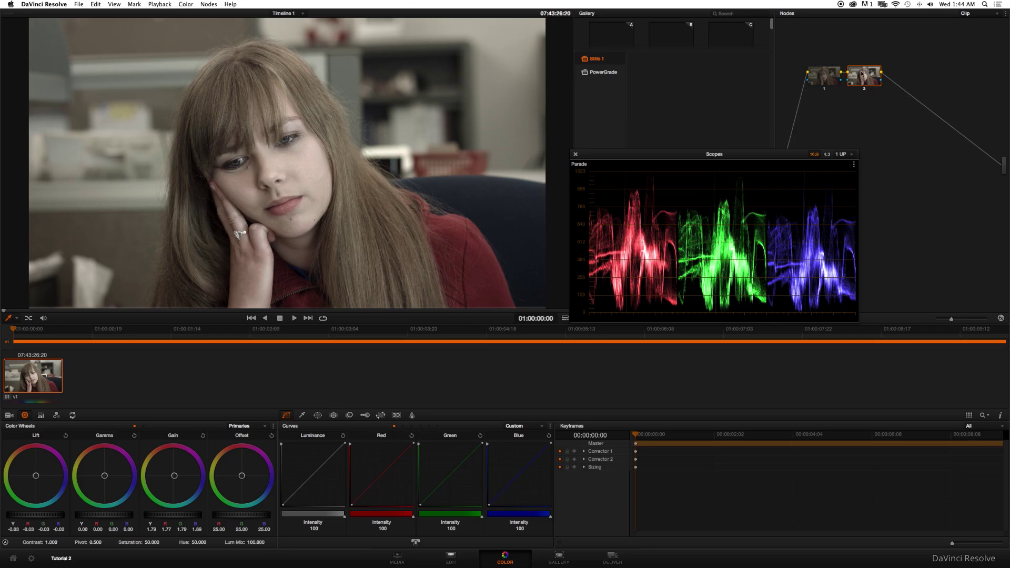
Step: Add a third node and nudge the Lift, Gamma, Gain and Offset pucks, leaving Offset at R 23.30, G 25.26, B 26.02
key("alt+s")
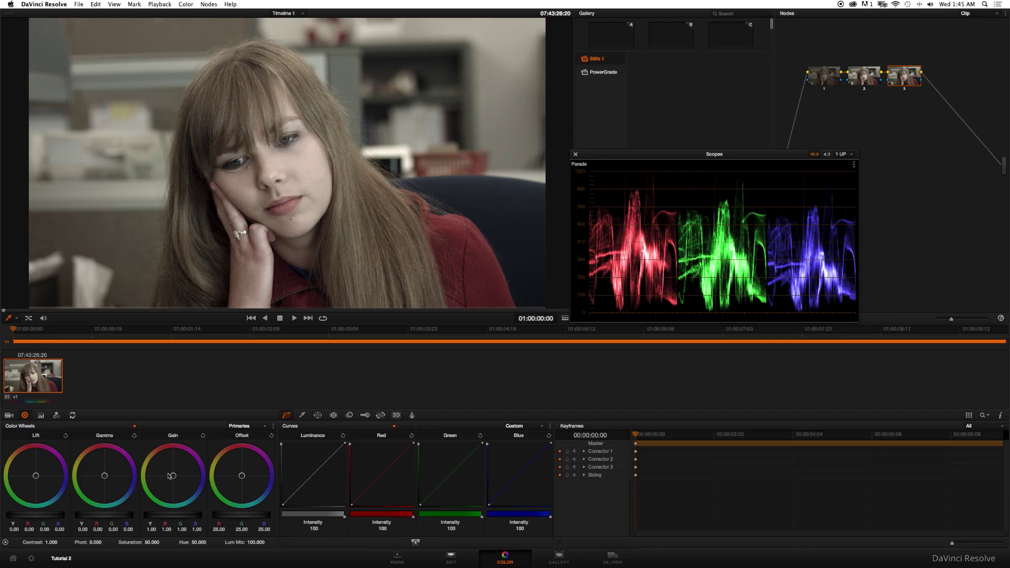
left_click_drag(36, 475, 36, 476)
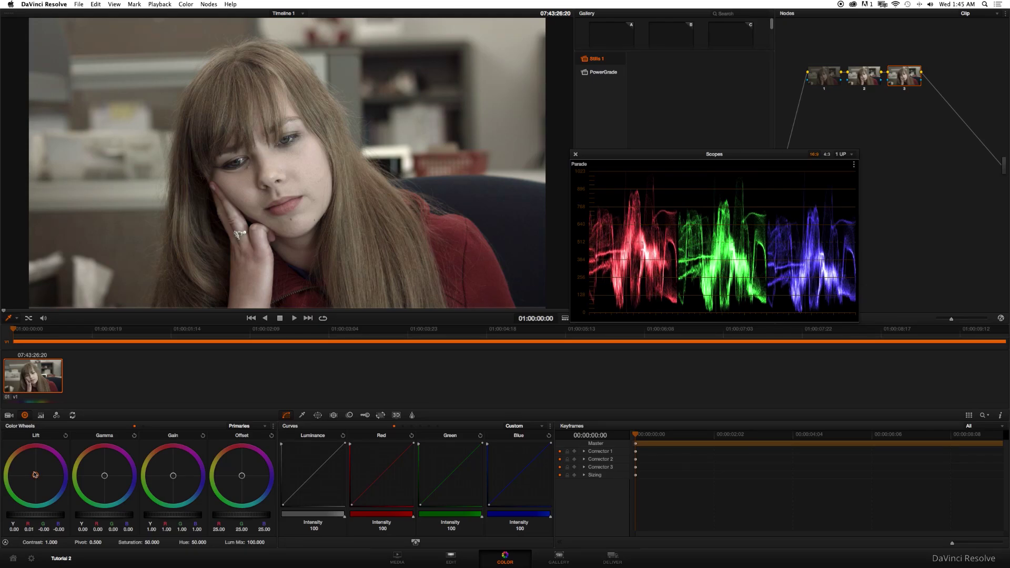
left_click_drag(104, 475, 99, 472)
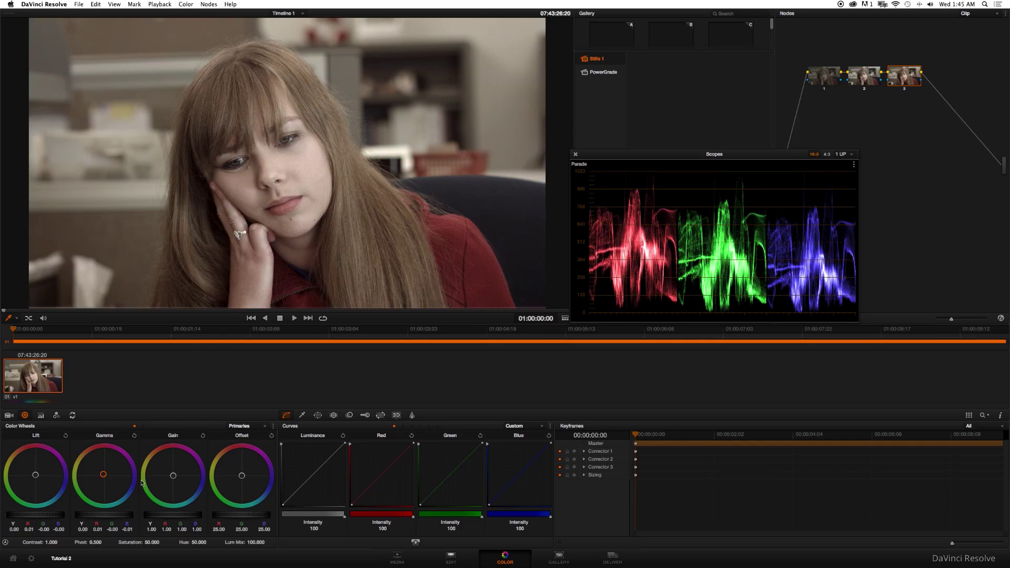
left_click_drag(174, 477, 168, 470)
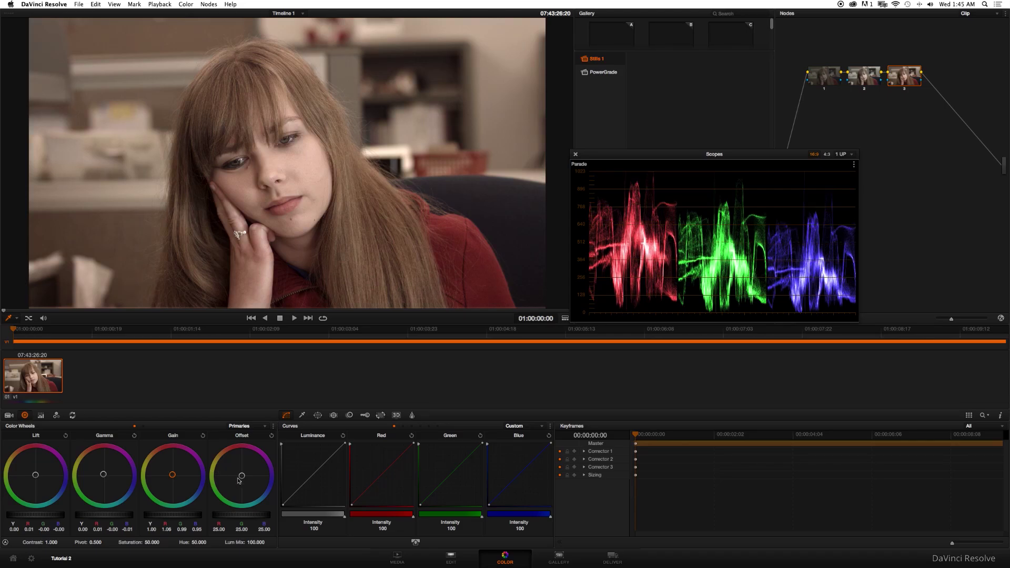
left_click_drag(243, 477, 249, 486)
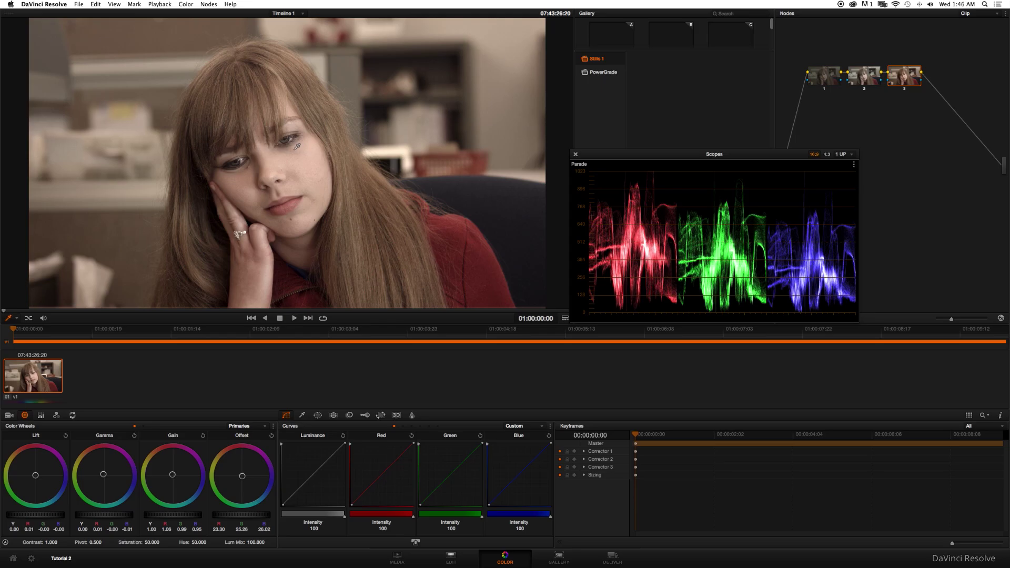
Step: Label node 2 'Levels'
right_click(867, 77)
left_click(889, 80)
type("Levels")
key("Return")
Step: Label node 3 'Color Wheel'
right_click(903, 77)
left_click(911, 79)
right_click(912, 80)
left_click(912, 82)
type("Color Wheel")
key("Return")
Step: Add a fourth serial node and raise its saturation to 67.6
key("alt+s")
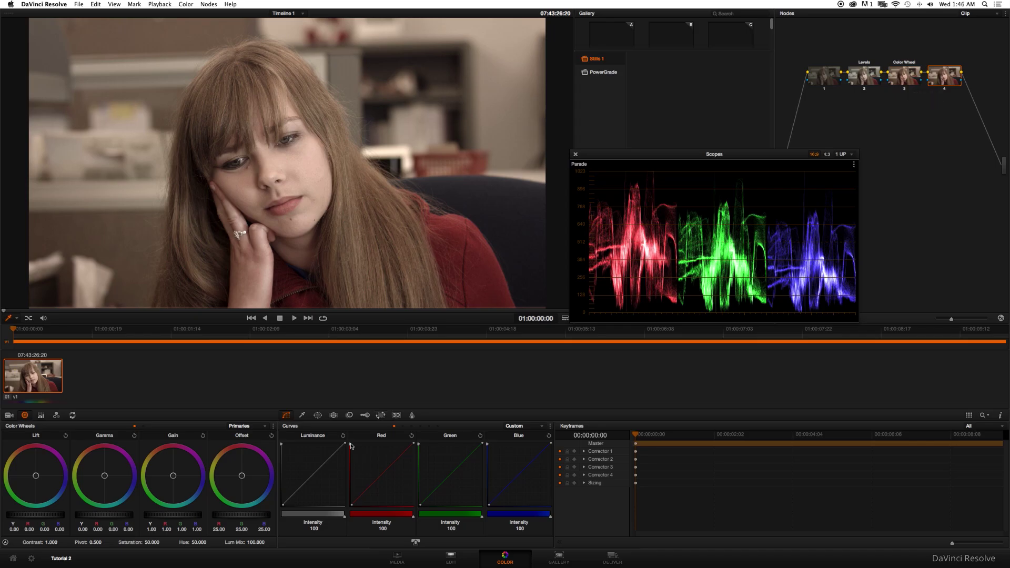
left_click_drag(148, 542, 151, 543)
left_click_drag(151, 542, 242, 542)
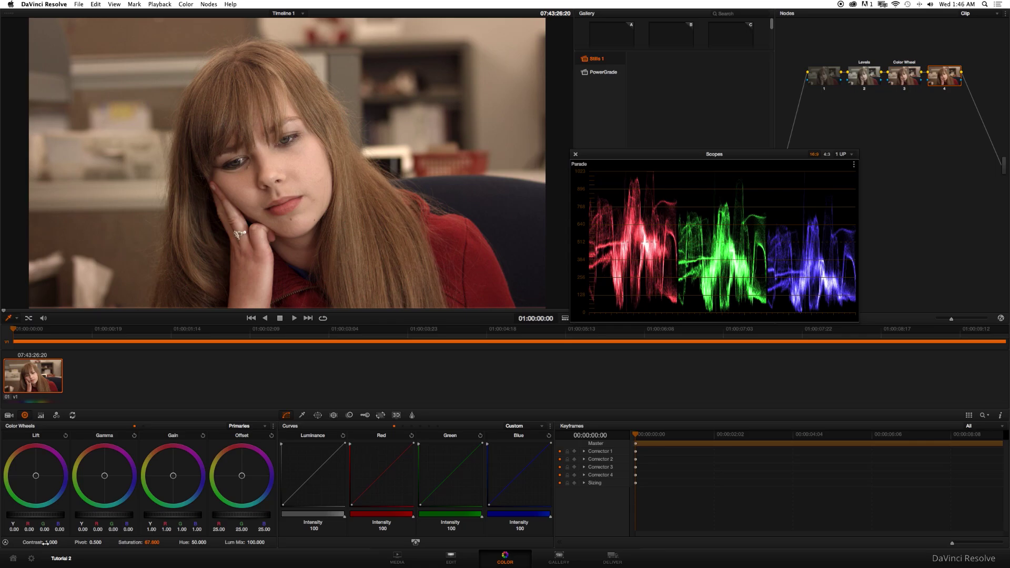
Step: Label node 4 'Sat' and add a fifth serial node after it
right_click(954, 79)
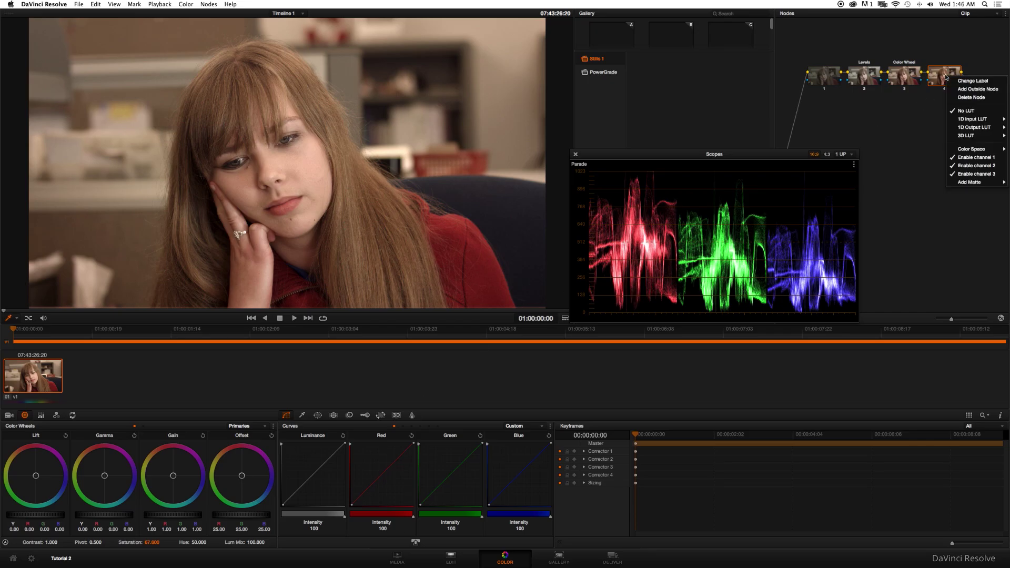
left_click(972, 80)
type("Sat")
key("Return")
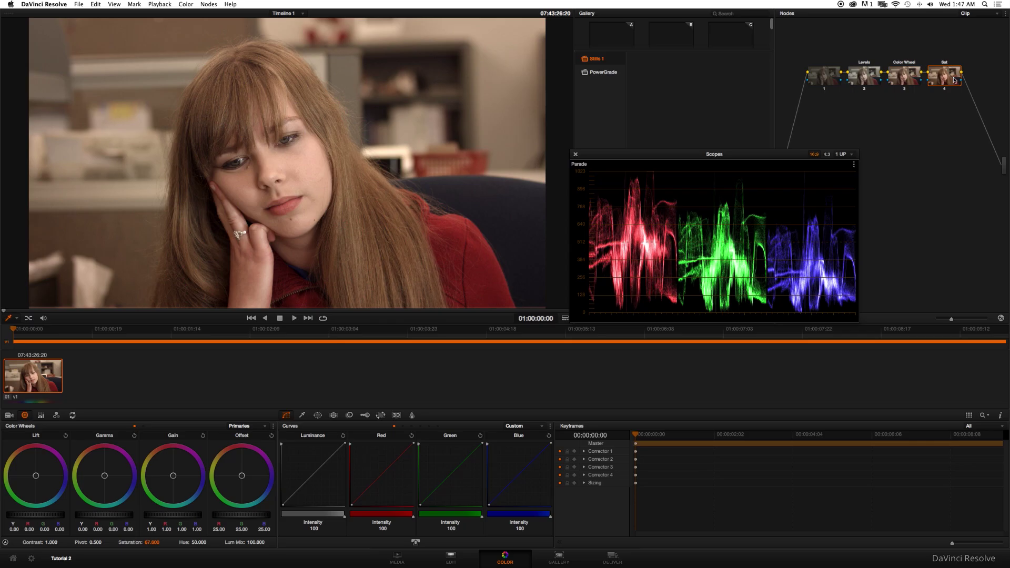
key("alt+s")
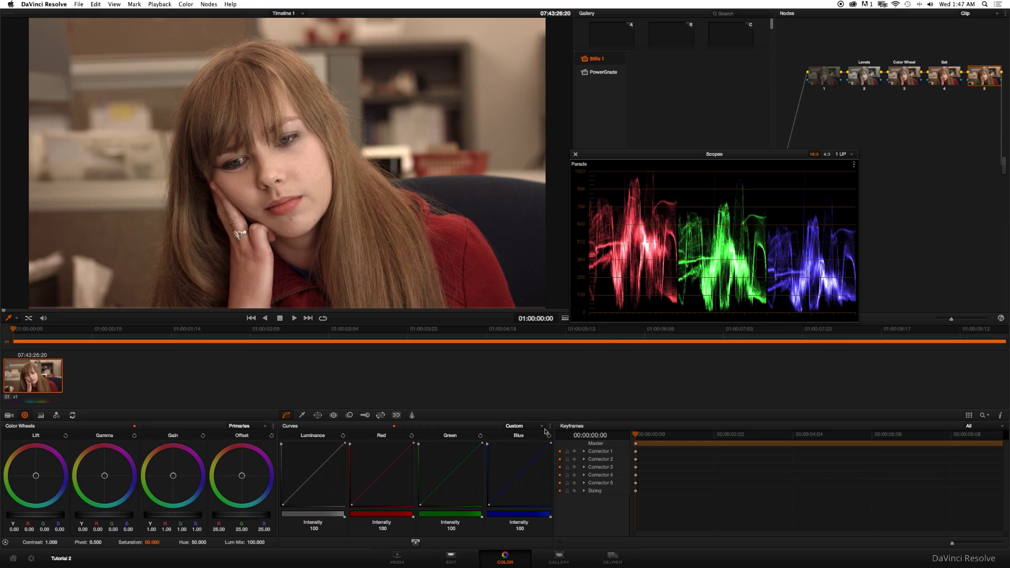
Step: Turn off Gang Custom Curves, lift the luminance curve, and add points on the red and blue curves
left_click(550, 427)
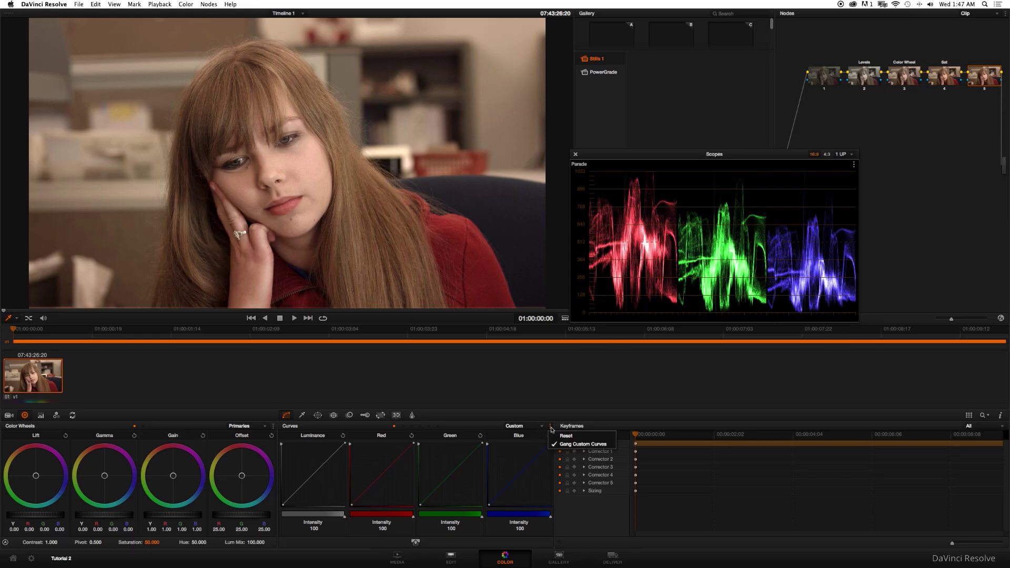
left_click(569, 446)
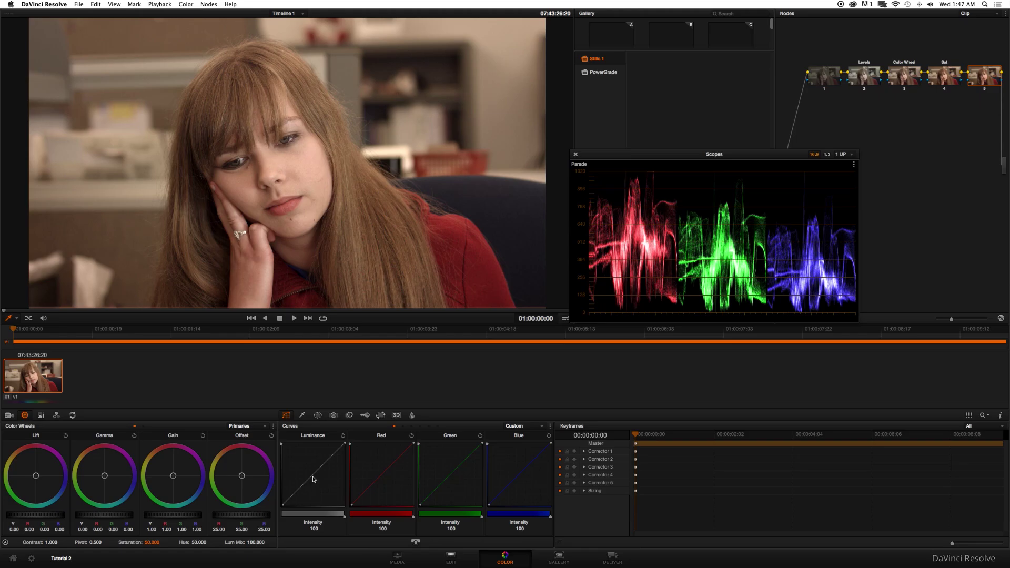
left_click_drag(312, 478, 310, 476)
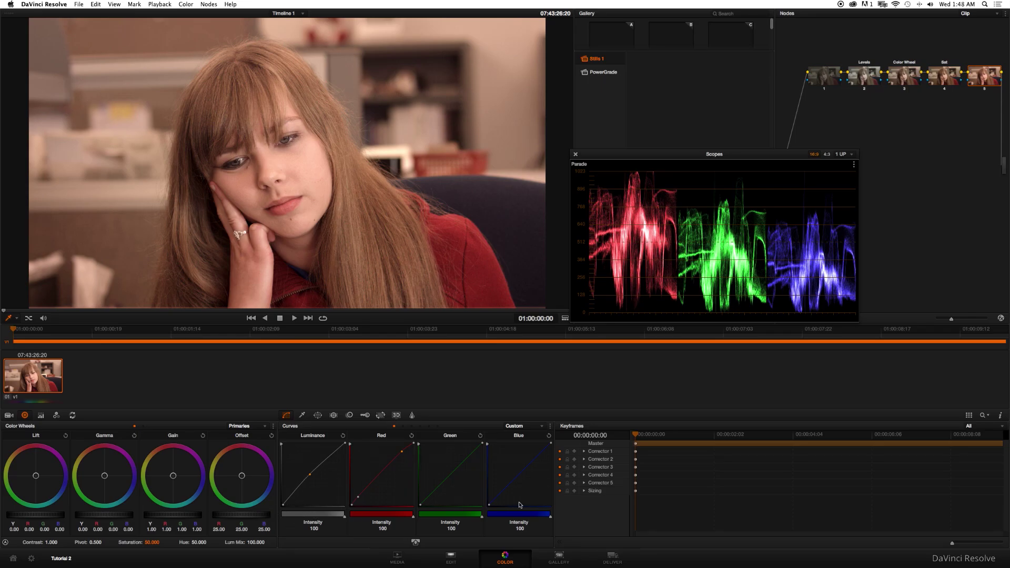
left_click(402, 453)
left_click(497, 496)
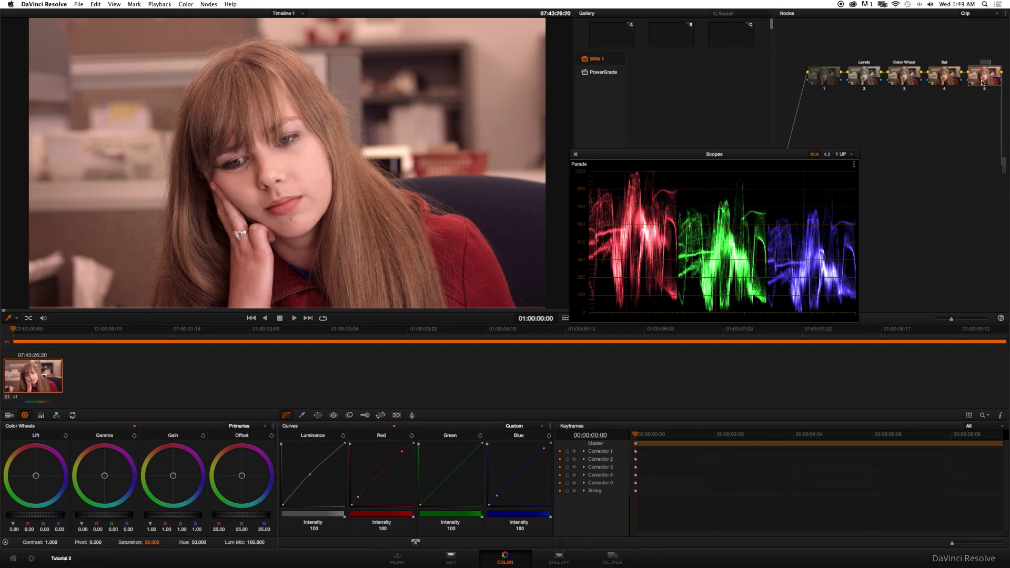
Step: Label node 5 Curves, add a new serial node, and enable a circular window
mouse_move(982, 82)
type("urves")
key("alt+s")
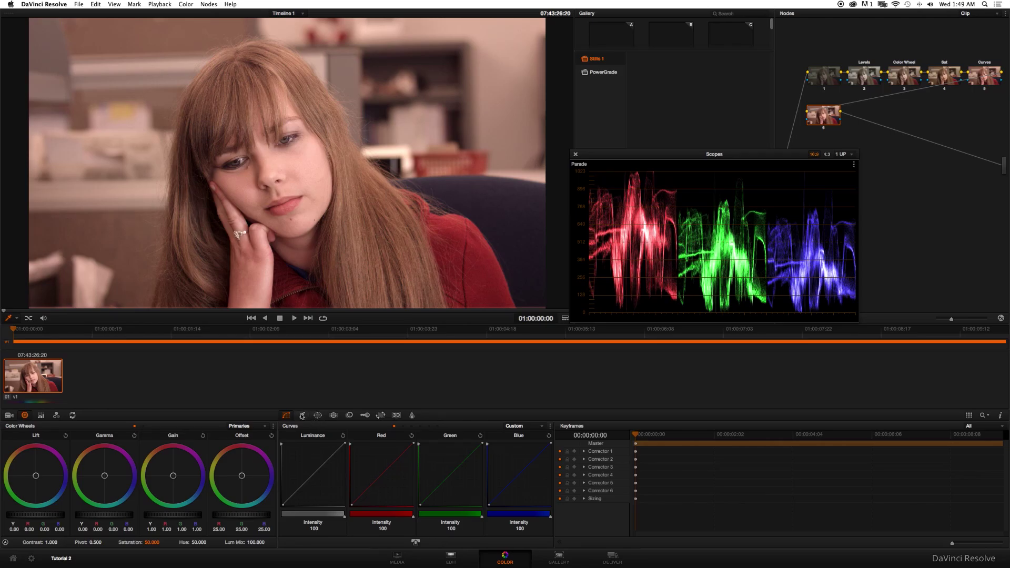
left_click(303, 416)
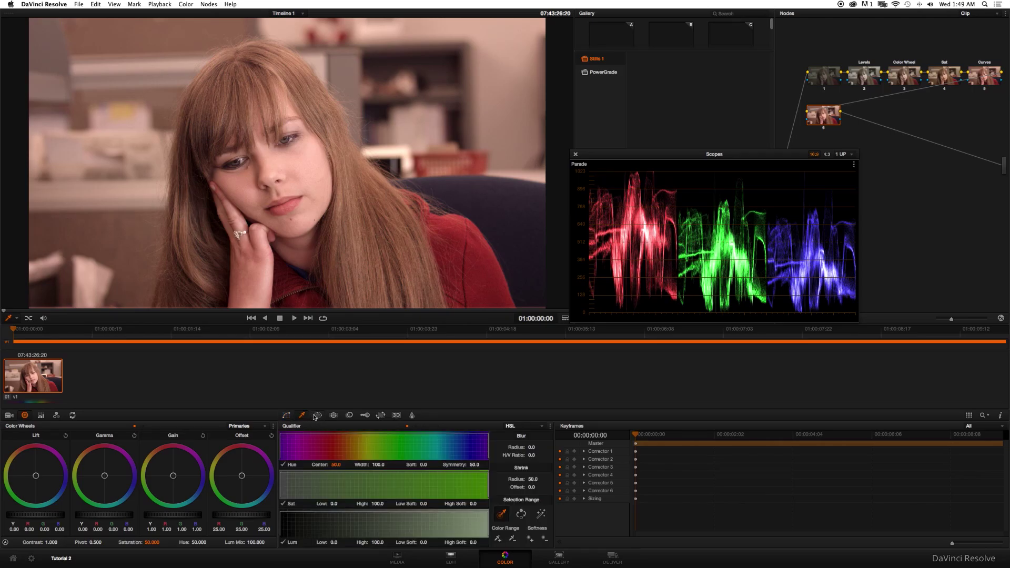
left_click(317, 416)
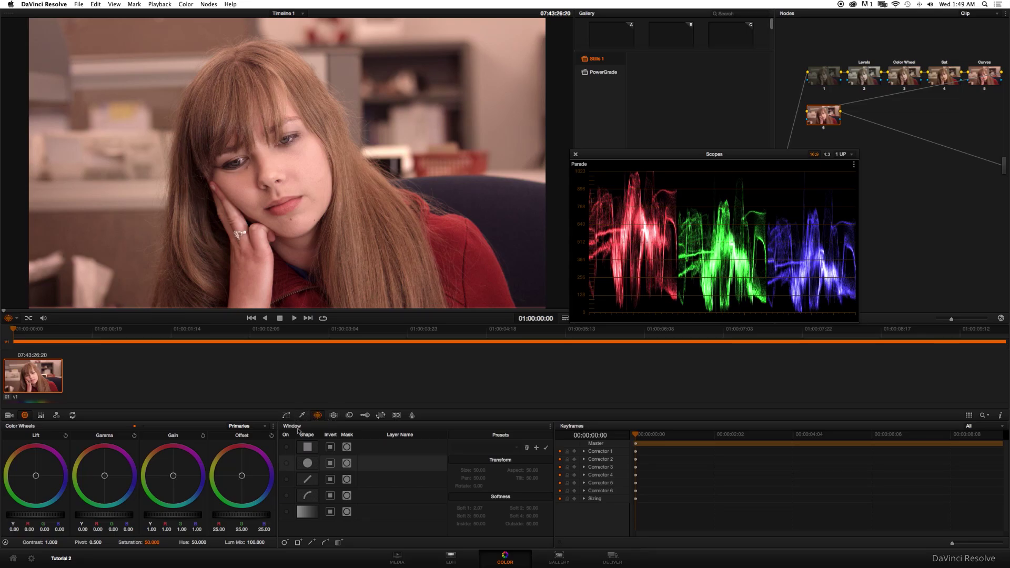
left_click(287, 464)
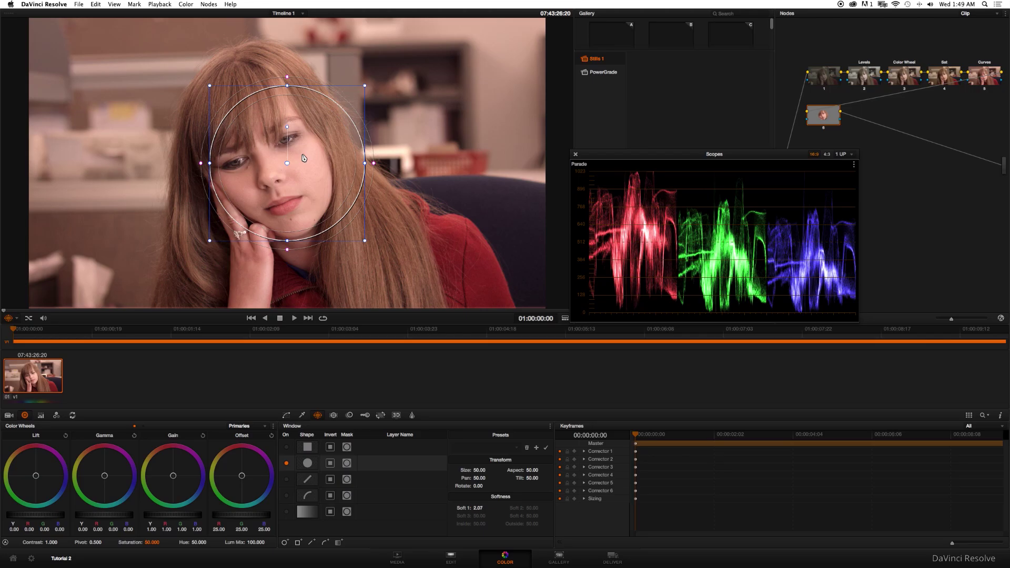
Step: Shape the oval window over the woman's face, checking later frames, and raise its saturation
mouse_move(305, 165)
left_mouse_down()
mouse_move(290, 162)
mouse_move(340, 166)
mouse_move(323, 165)
left_mouse_up()
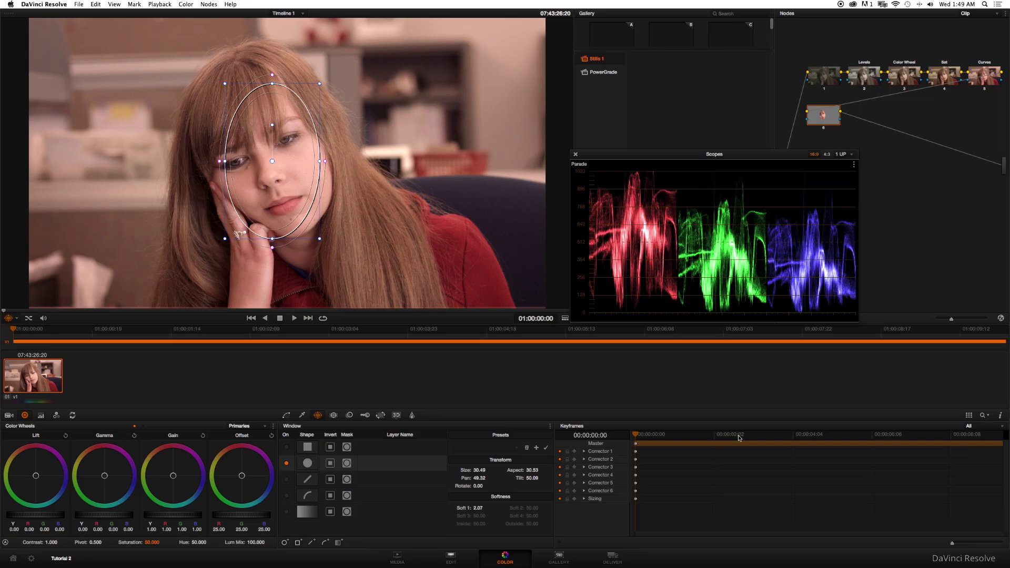
left_click(739, 438)
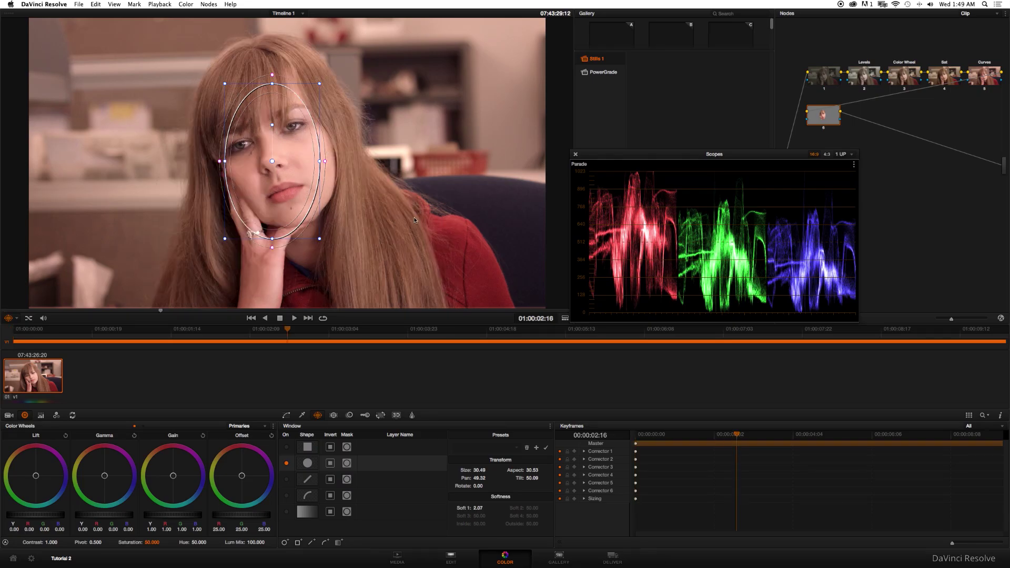
left_click(791, 435)
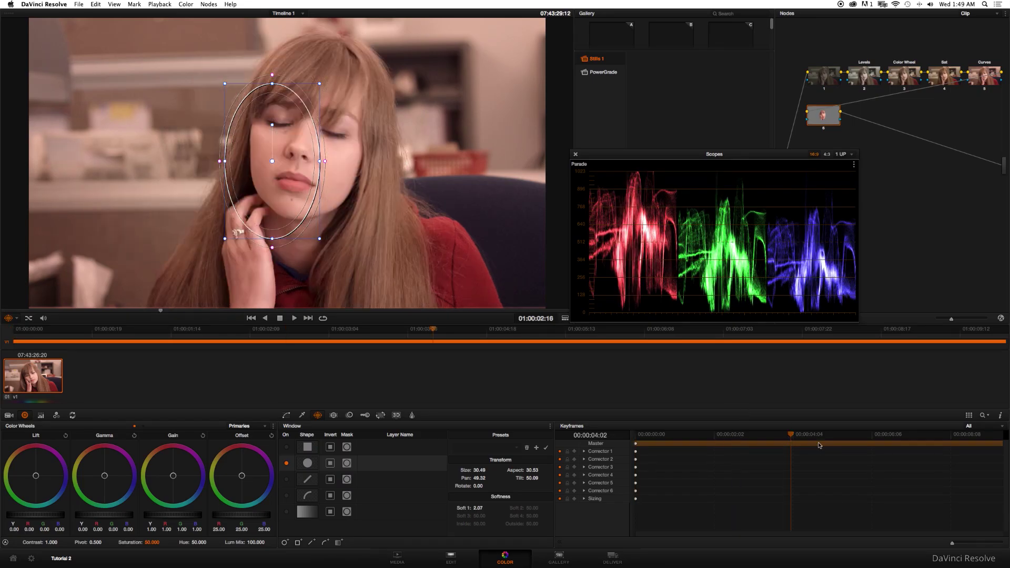
left_click(774, 435)
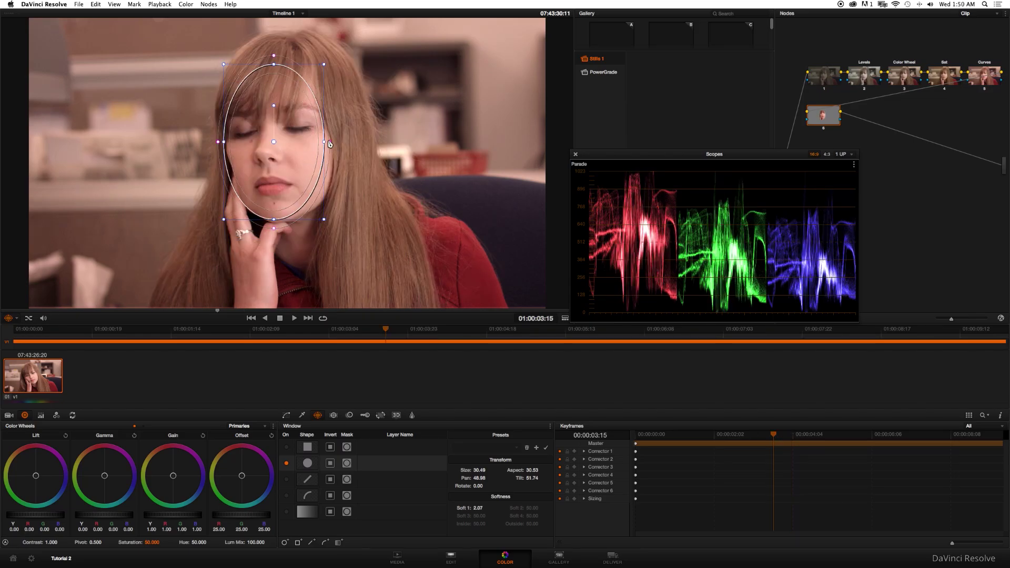
left_click_drag(329, 141, 332, 142)
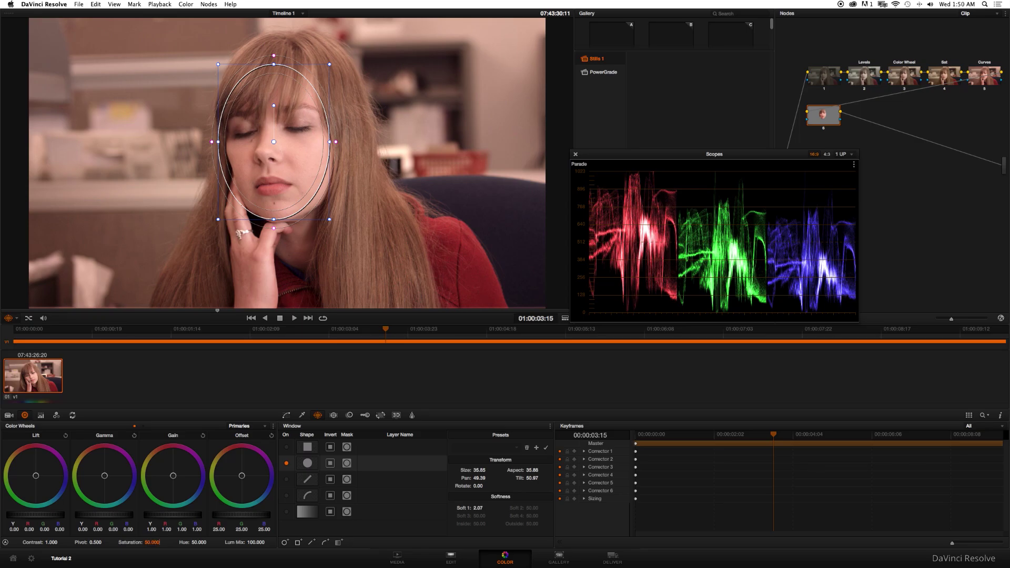
left_click_drag(160, 543, 156, 542)
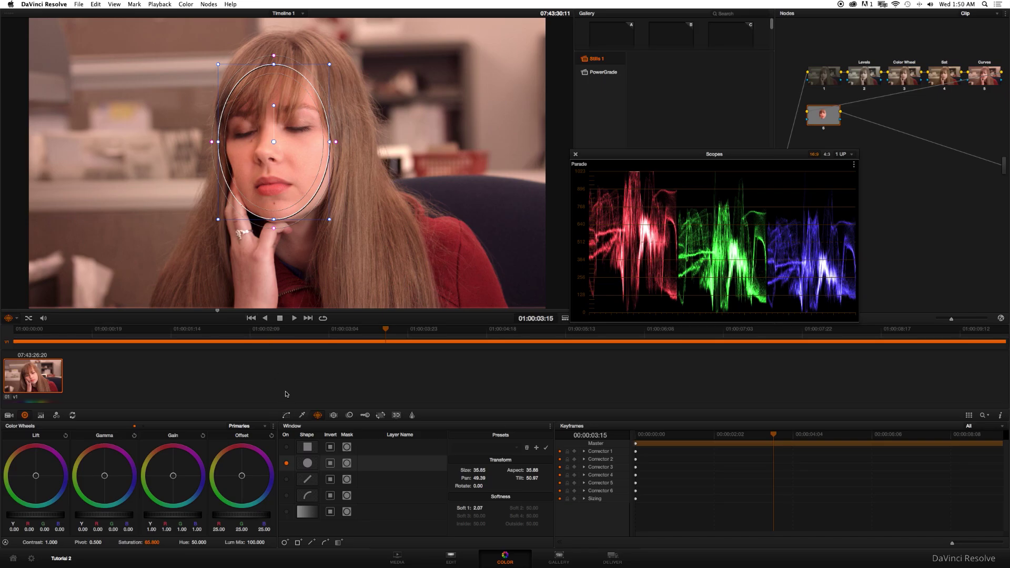
left_click(302, 415)
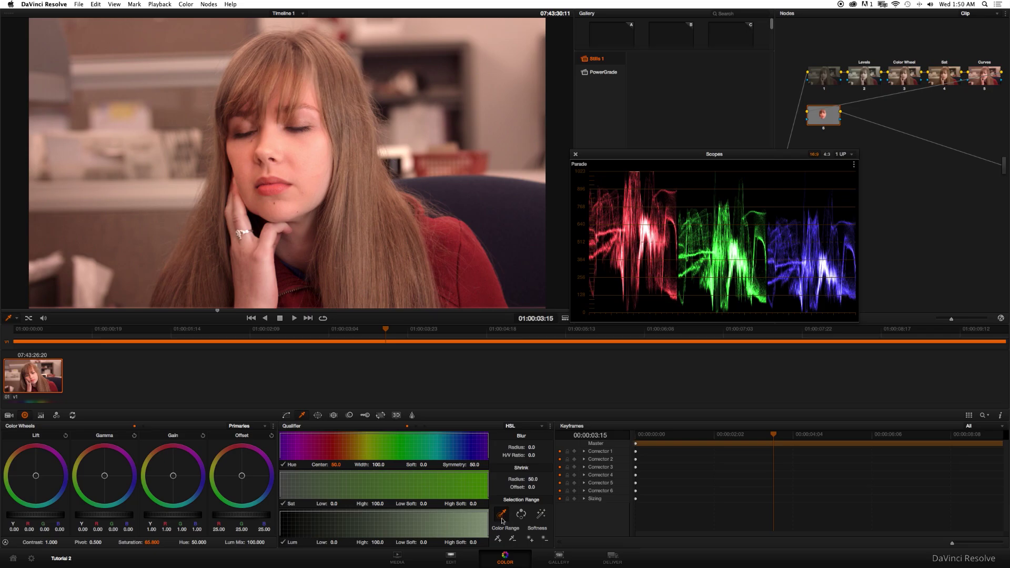
Step: Qualify the cheek skin tone and add face and eyebrow samples, giving hue 33.6, width 3.6
left_click(295, 168)
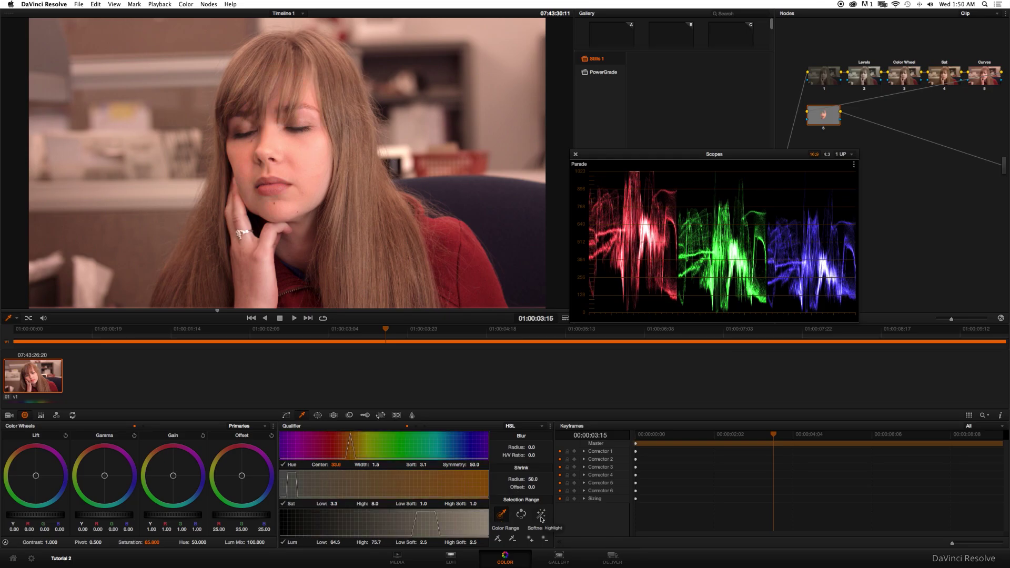
left_click(541, 515)
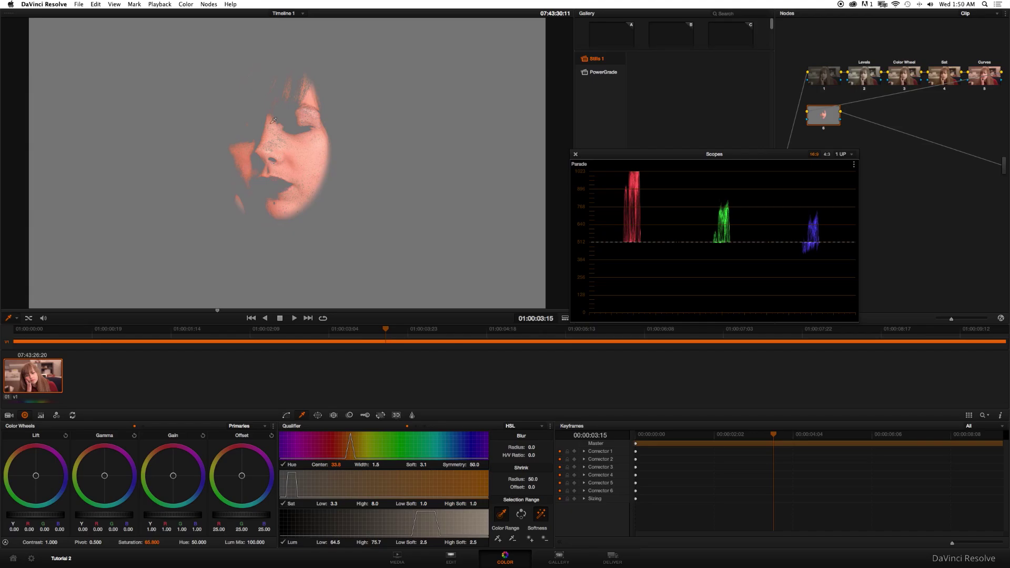
left_click(499, 539)
left_click(239, 140)
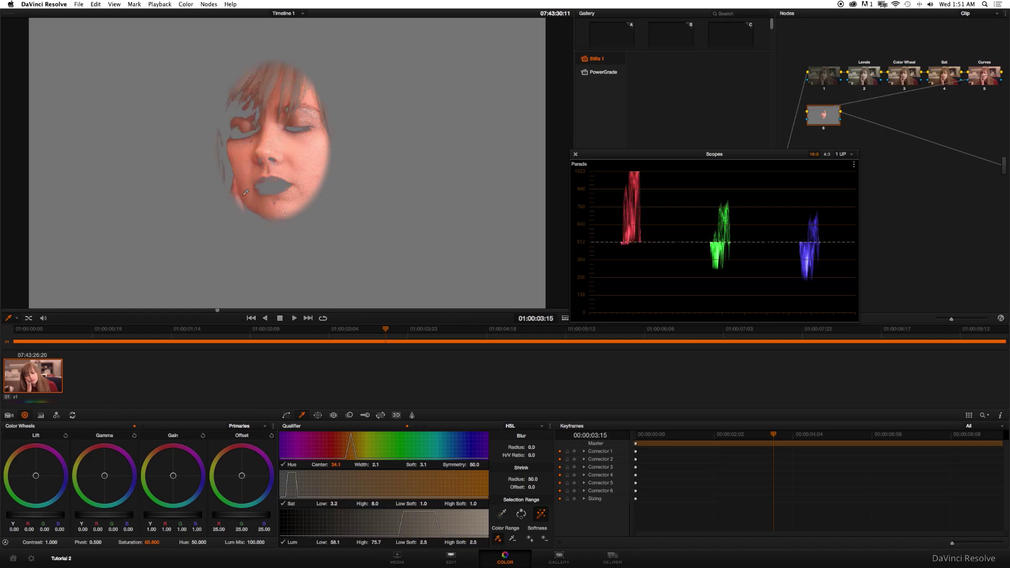
left_click(313, 108)
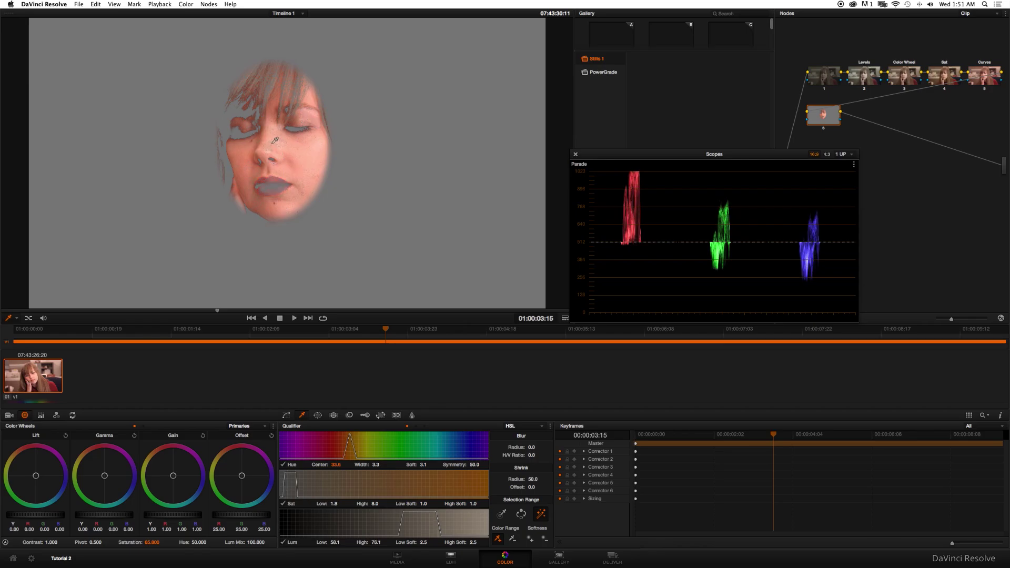
left_click(349, 143)
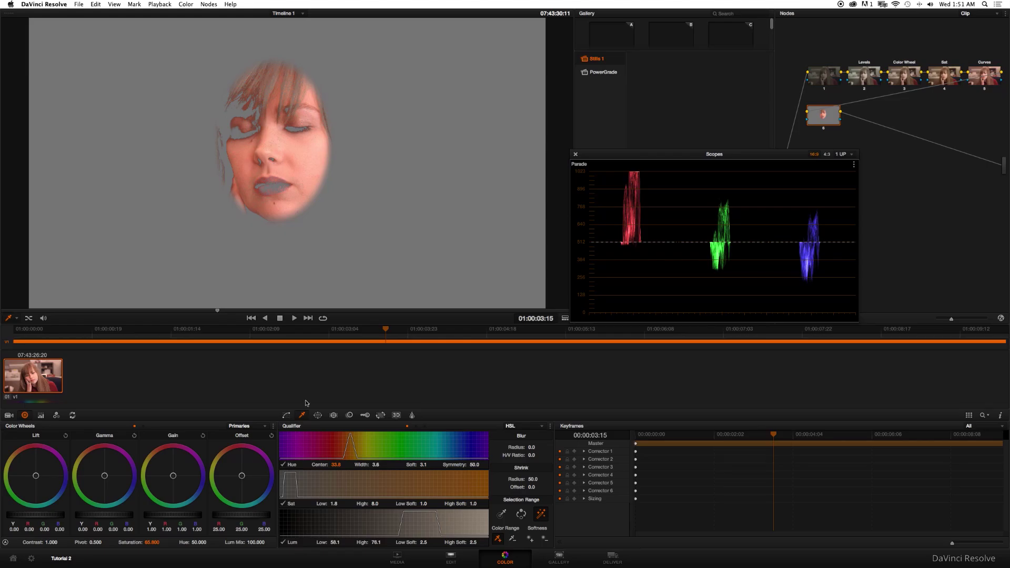
left_click(540, 515)
Step: Place a rectangle window over the hair and forehead, lower its bottom edge, and set it to mask
left_click(318, 415)
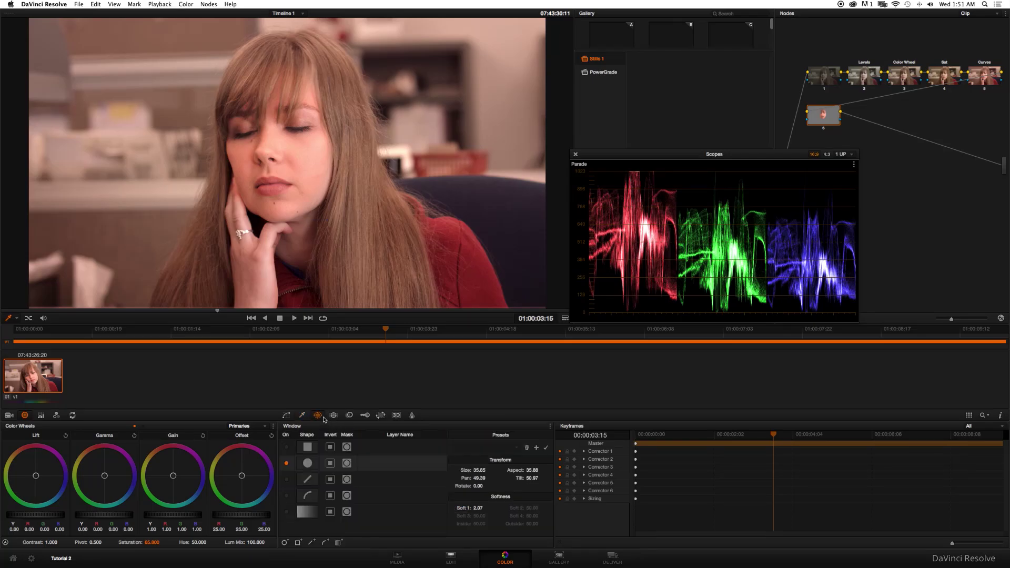
left_click(308, 446)
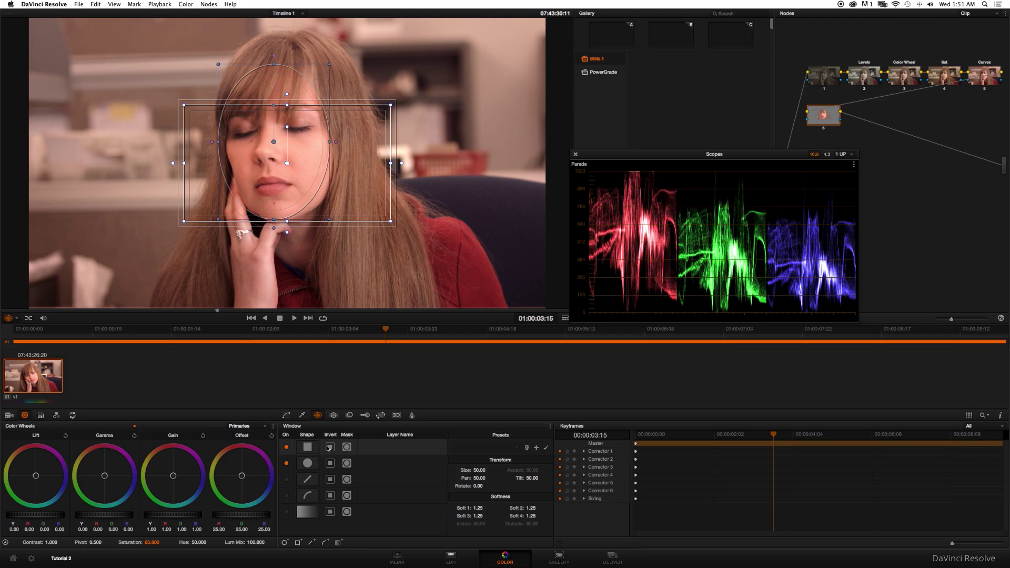
left_click_drag(298, 107, 292, 2)
mouse_move(279, 123)
left_mouse_down()
mouse_move(279, 139)
mouse_move(277, 130)
left_mouse_up()
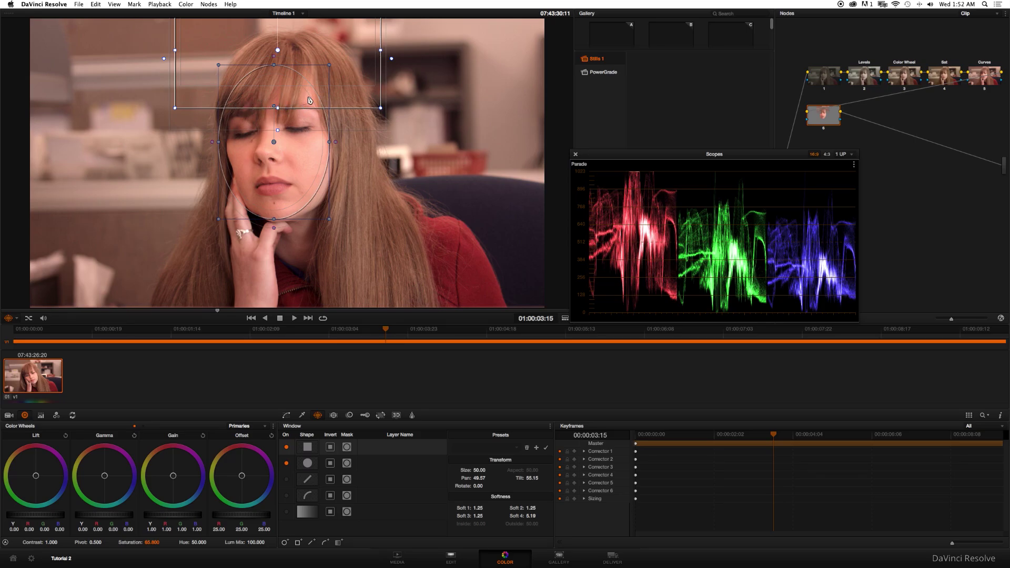
left_click(347, 448)
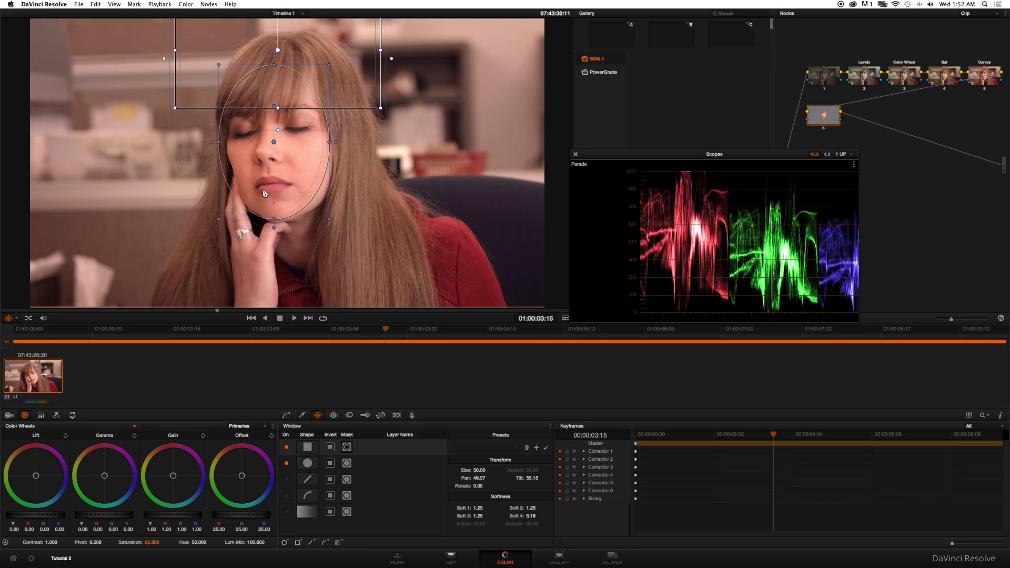
left_click(292, 190)
Step: Add a serial node with an oval window shrunk around the lips and nudge gamma toward red
key("alt+s")
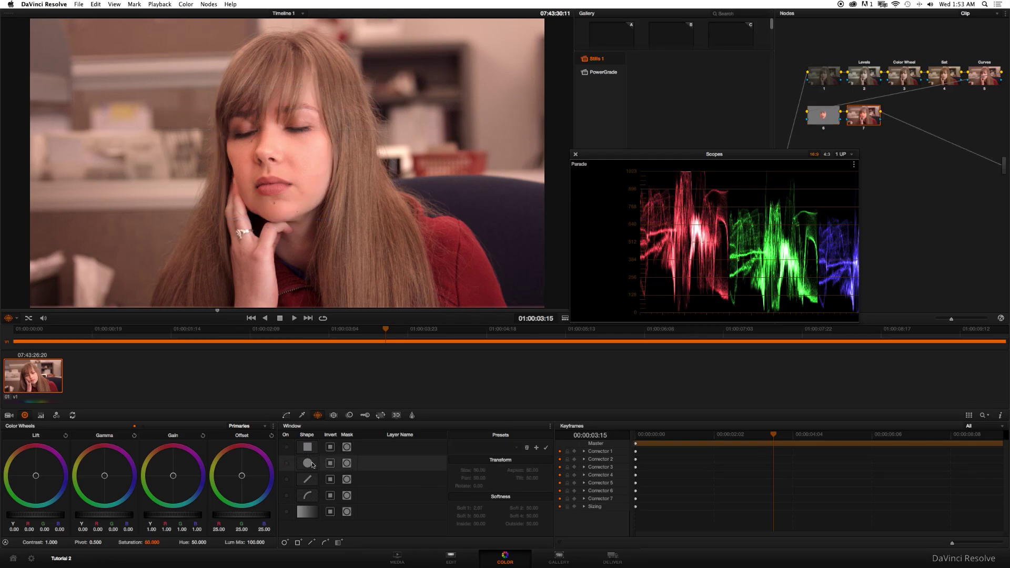
left_click(287, 464)
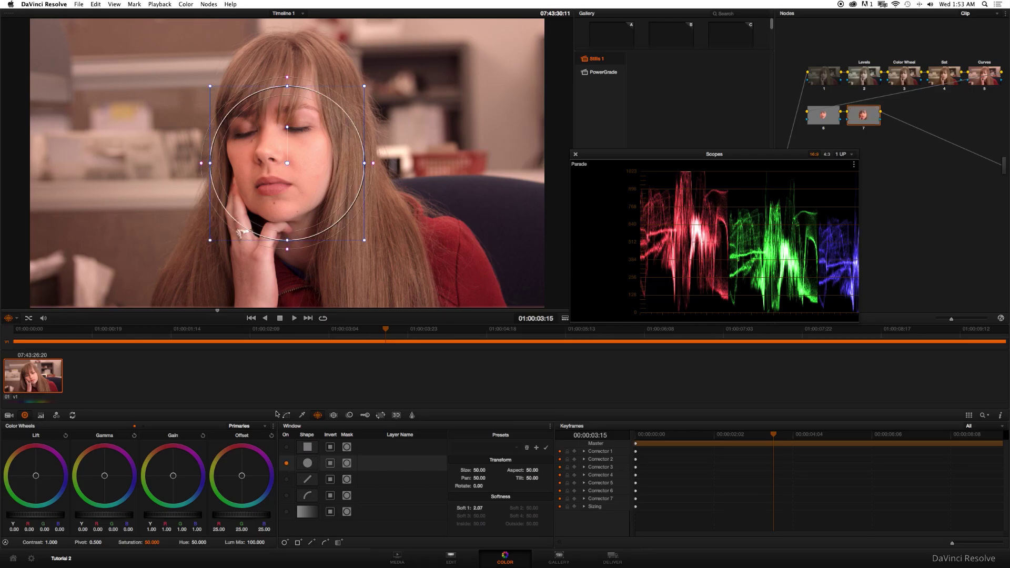
left_click_drag(365, 86, 284, 189)
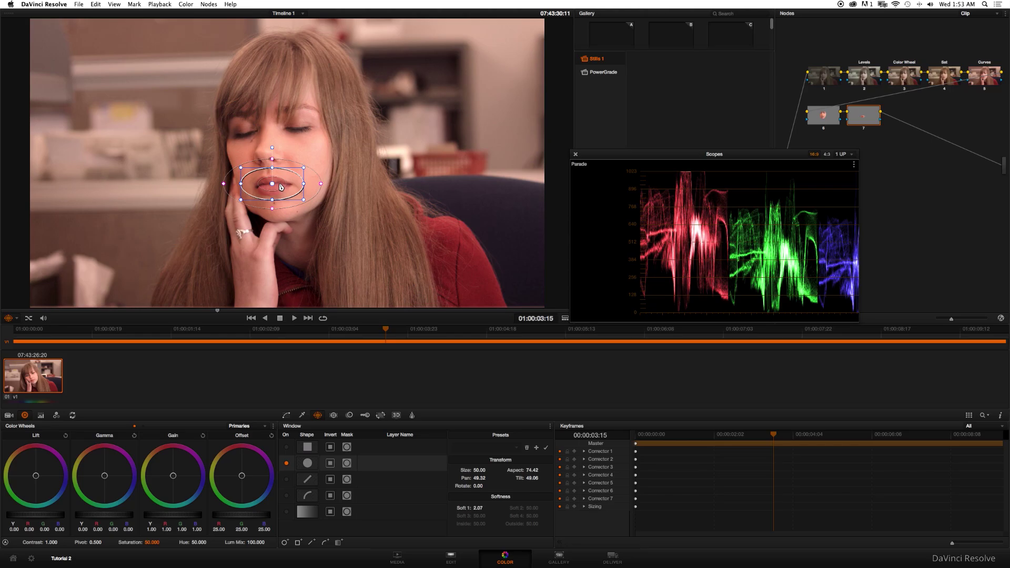
left_click(105, 477)
left_click_drag(104, 475, 102, 471)
left_click(286, 416)
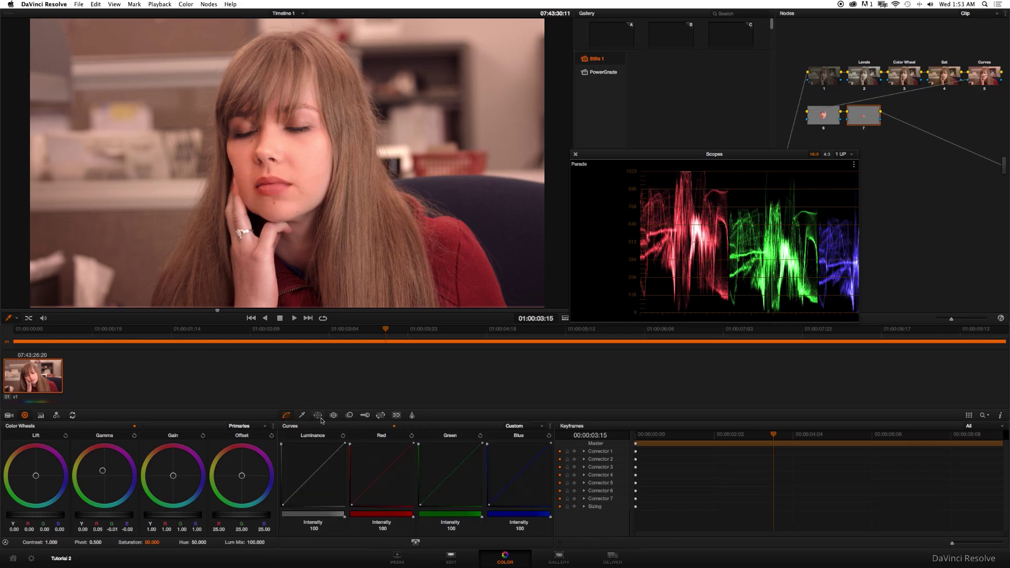
left_click(319, 416)
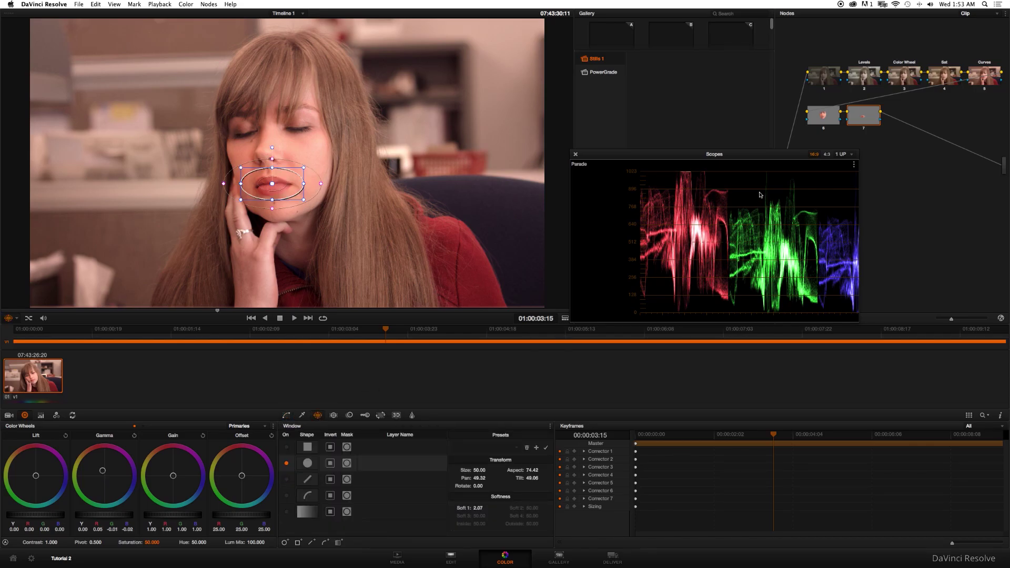
Step: Track the face node's windows backward and forward through the clip, ending at 01:00:03:06
left_click(824, 118)
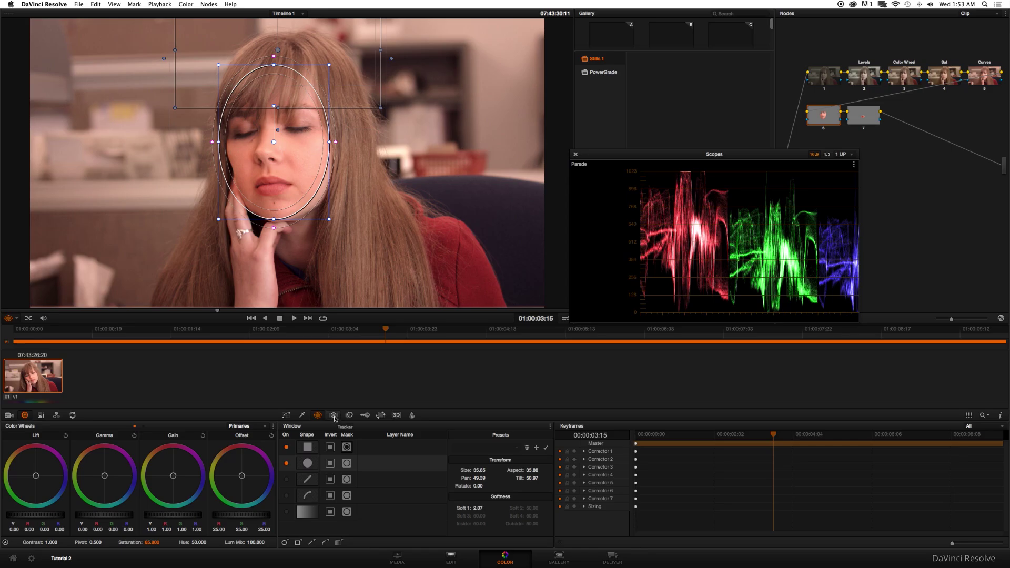
left_click(334, 416)
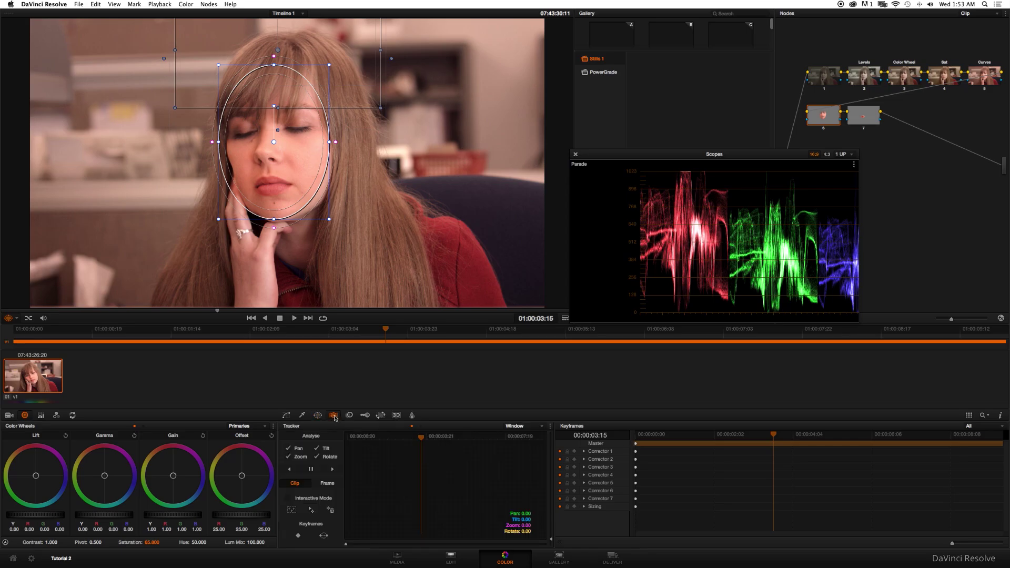
left_click(289, 470)
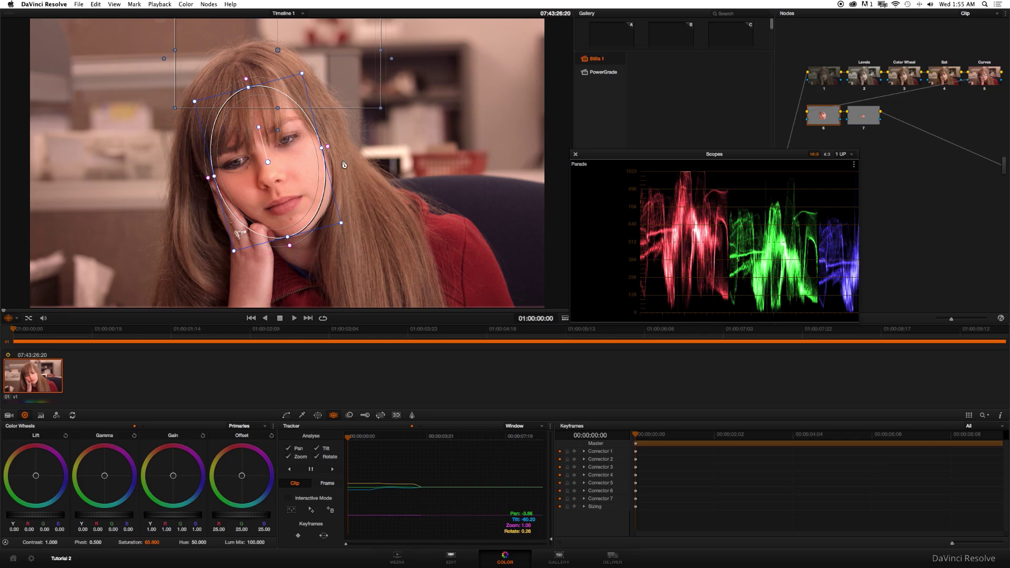
left_click(418, 438)
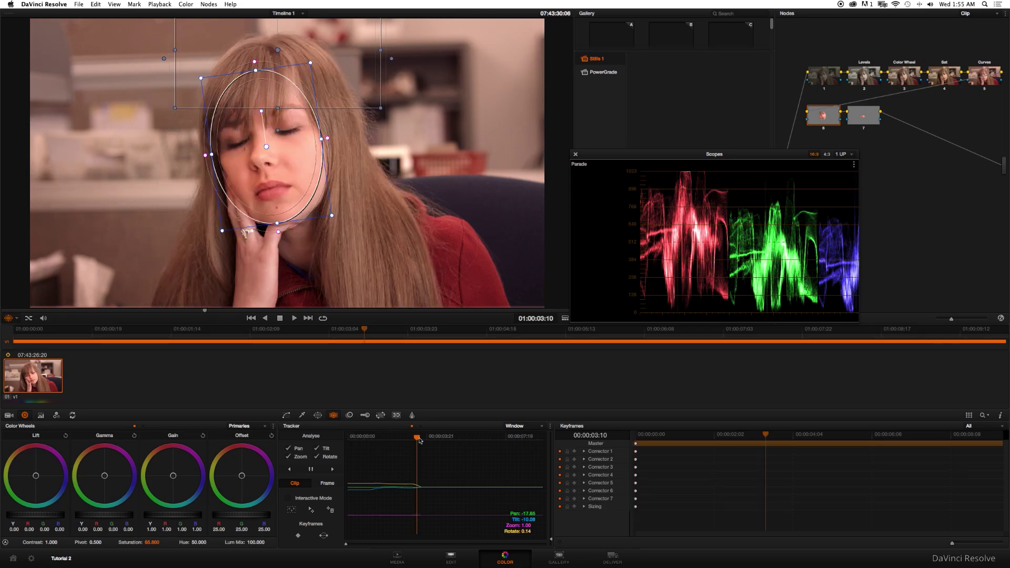
left_click(419, 439)
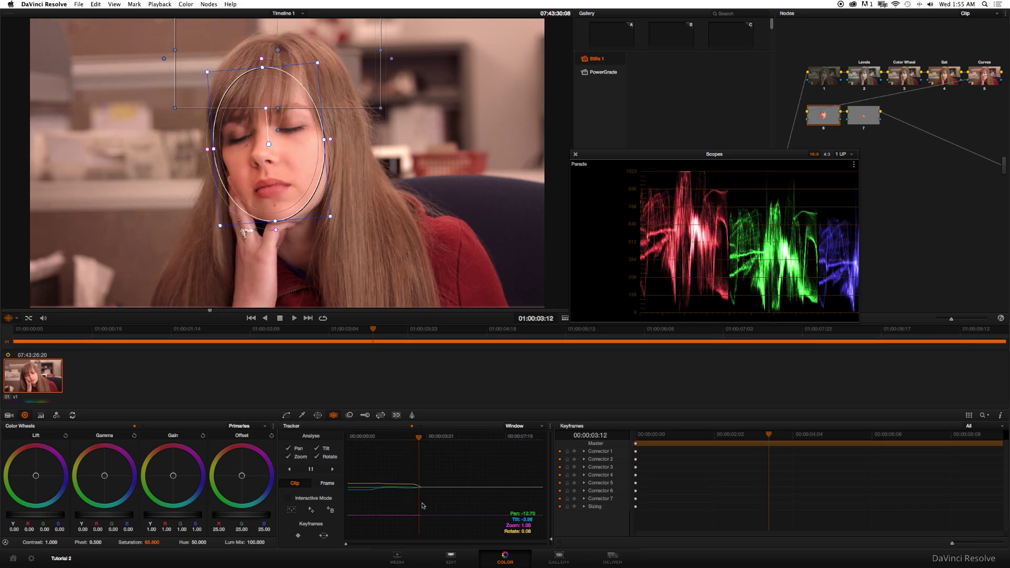
left_click(333, 472)
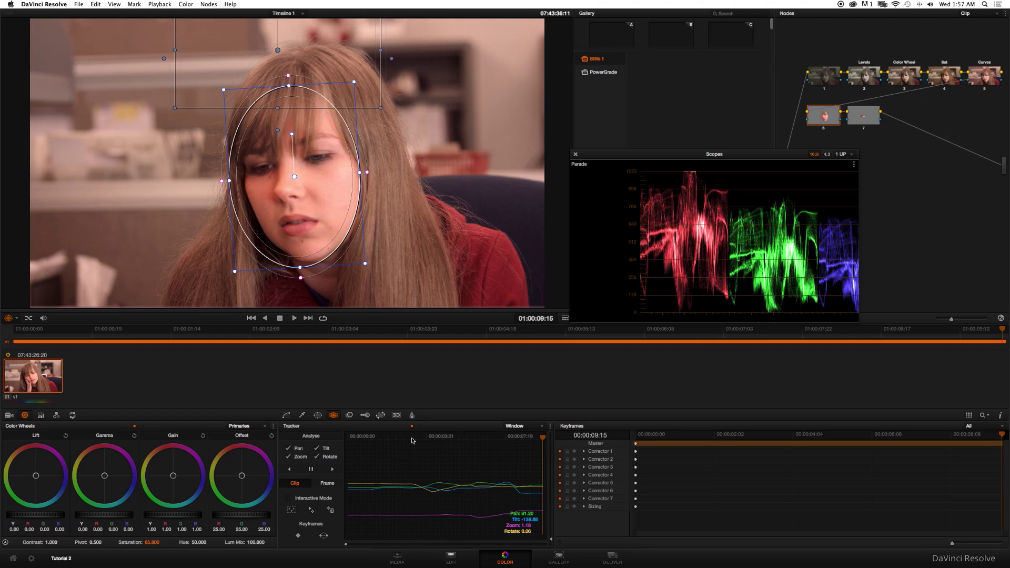
left_click(414, 439)
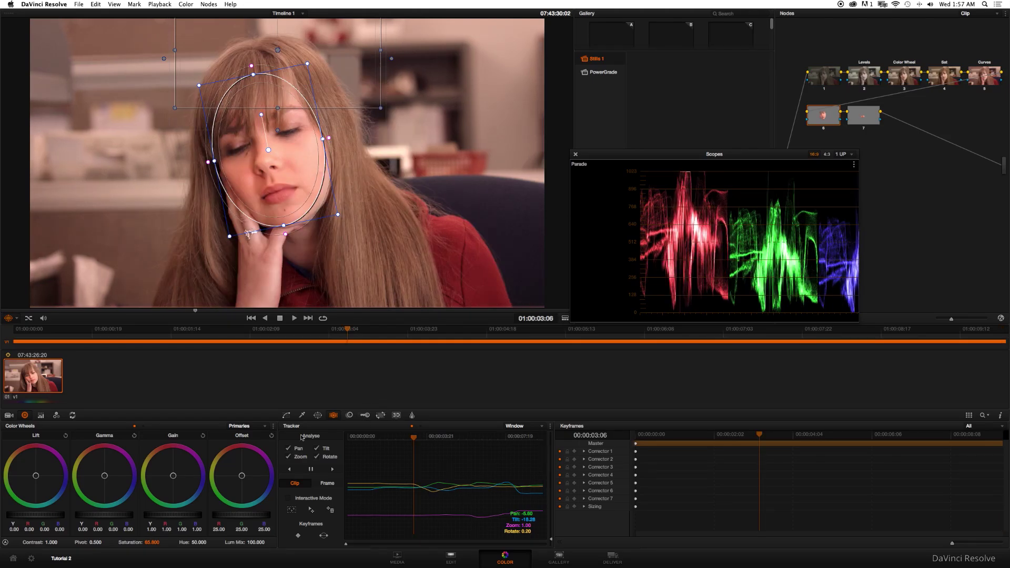
left_click(318, 416)
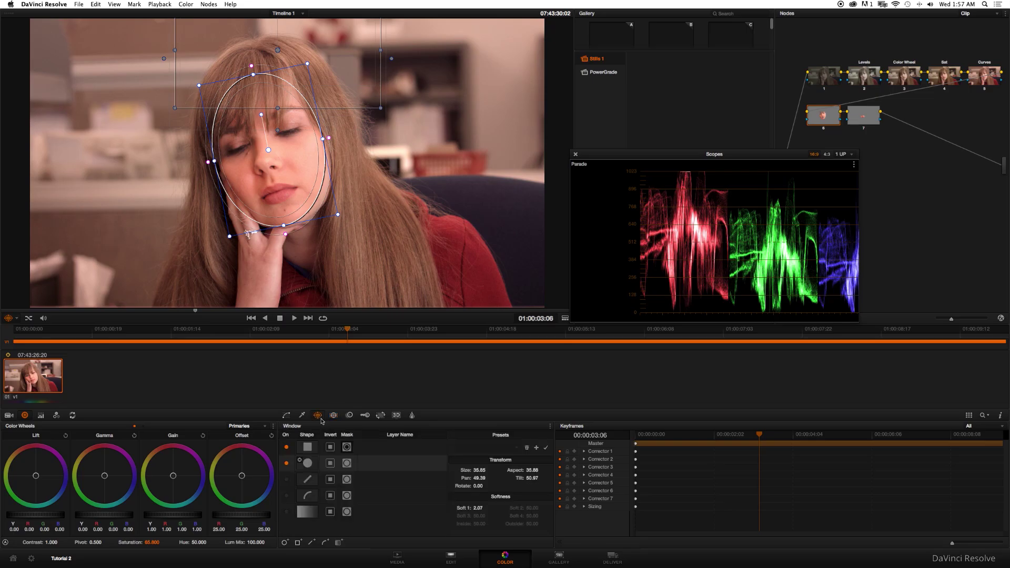
Step: Review the rectangle window, then return to the Tracker with node 7's lips window selected
left_click(309, 450)
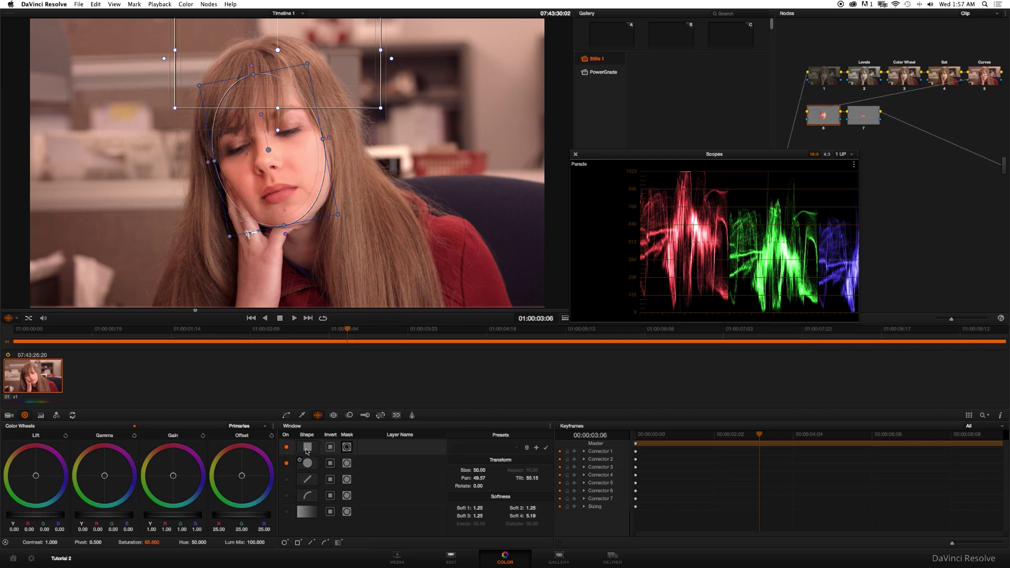
left_click(333, 415)
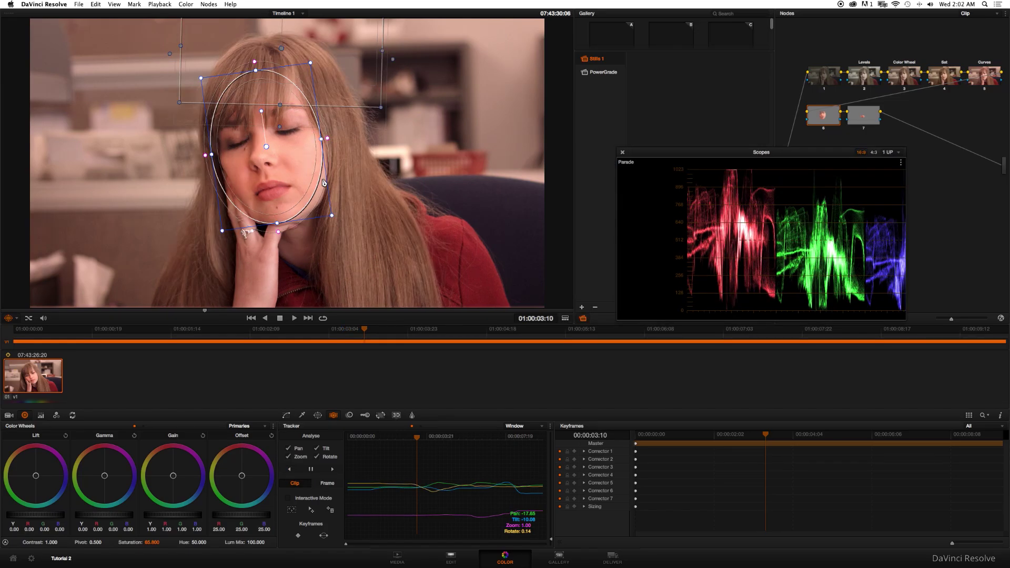
left_click(867, 119)
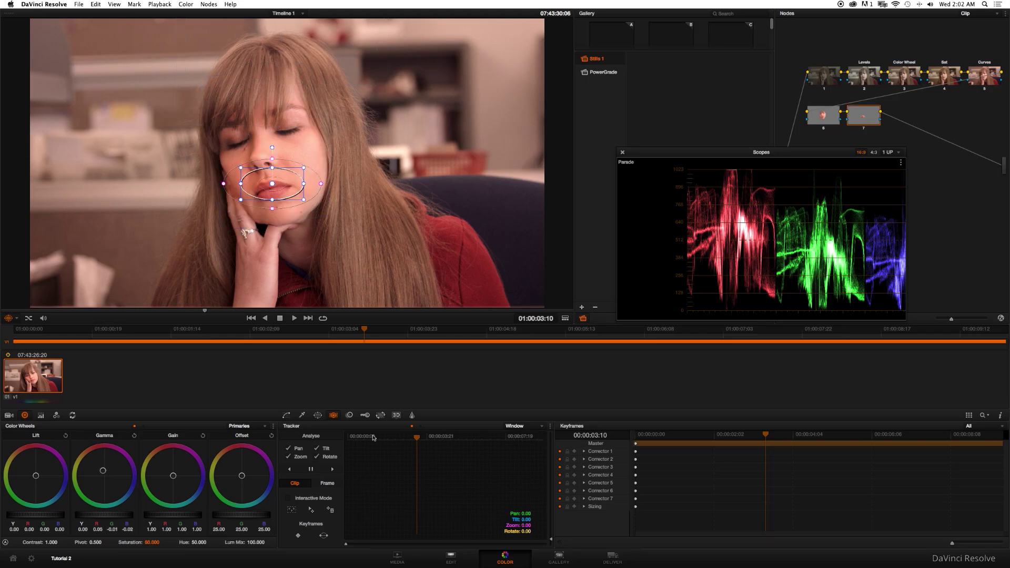
Step: Track node 7's lips oval in reverse and then forward across the clip
left_click(289, 470)
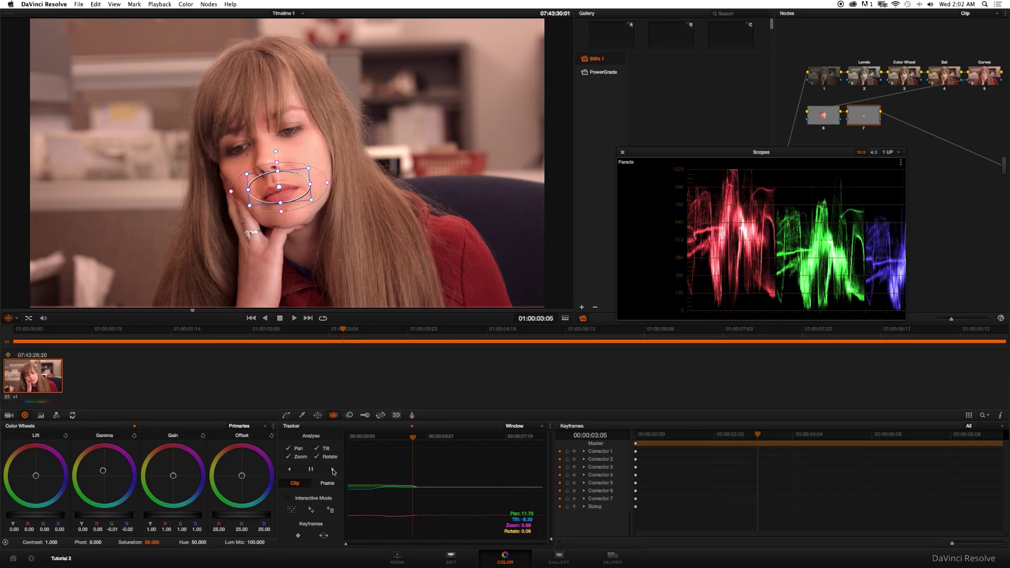
left_click(332, 470)
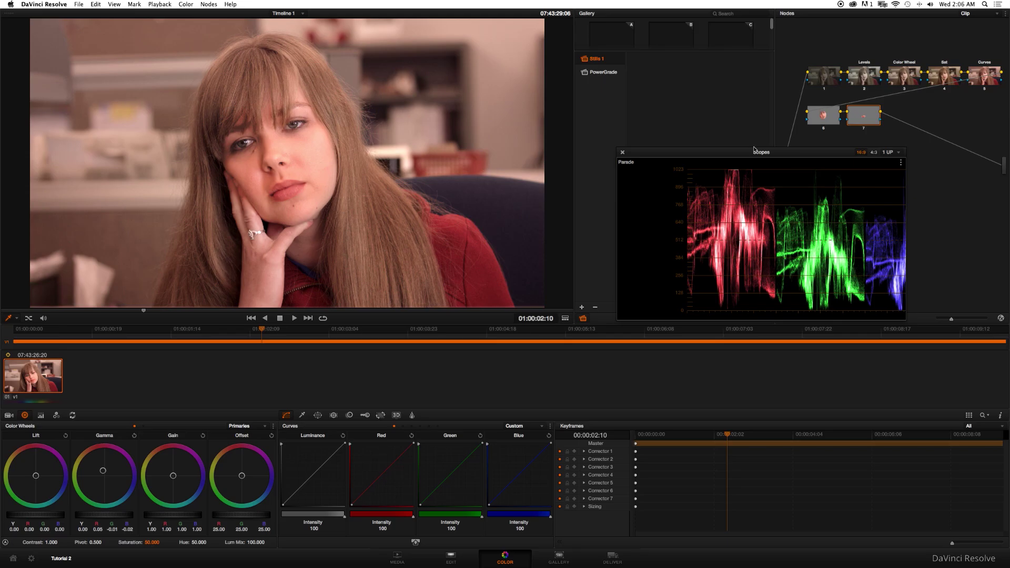
Step: Label node 6 Face and node 7 Lips
right_click(825, 119)
left_click(831, 122)
type("Face")
right_click(866, 116)
left_click(870, 117)
type("Lips")
right_click(283, 144)
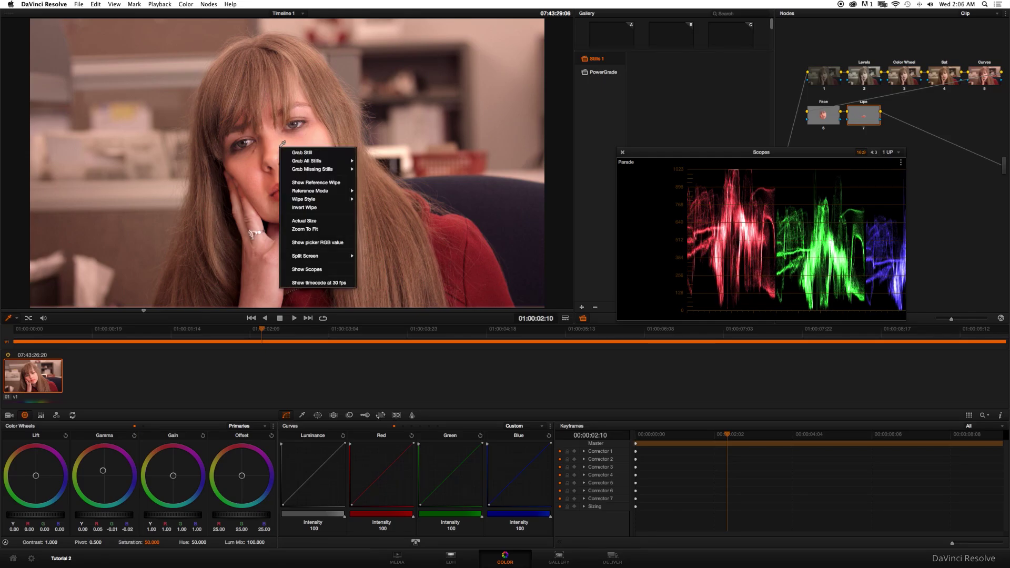
left_click(480, 107)
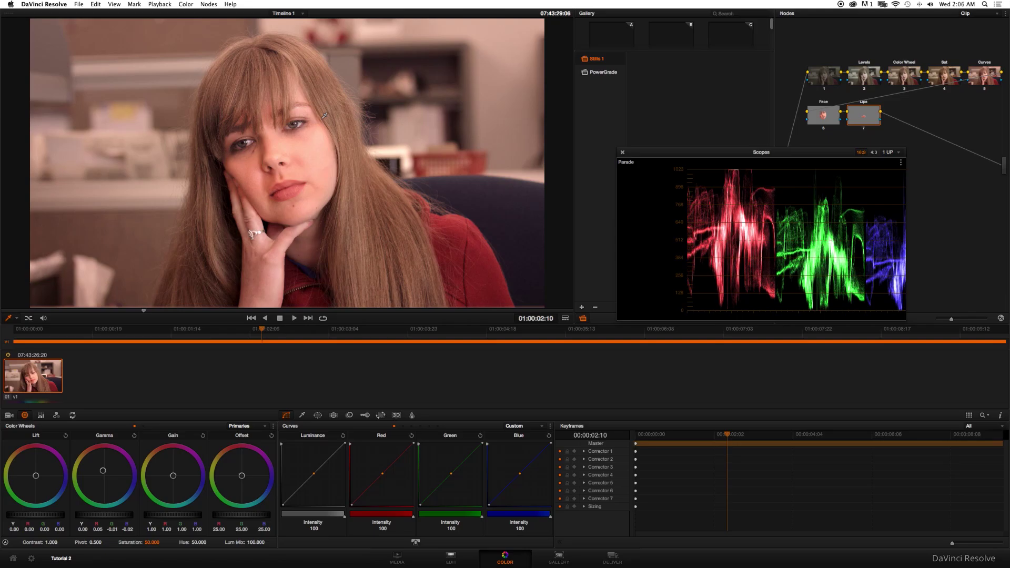
Step: Close the scopes, grab a still of the grade into the PowerGrade album, and name it YOLO
left_click(600, 72)
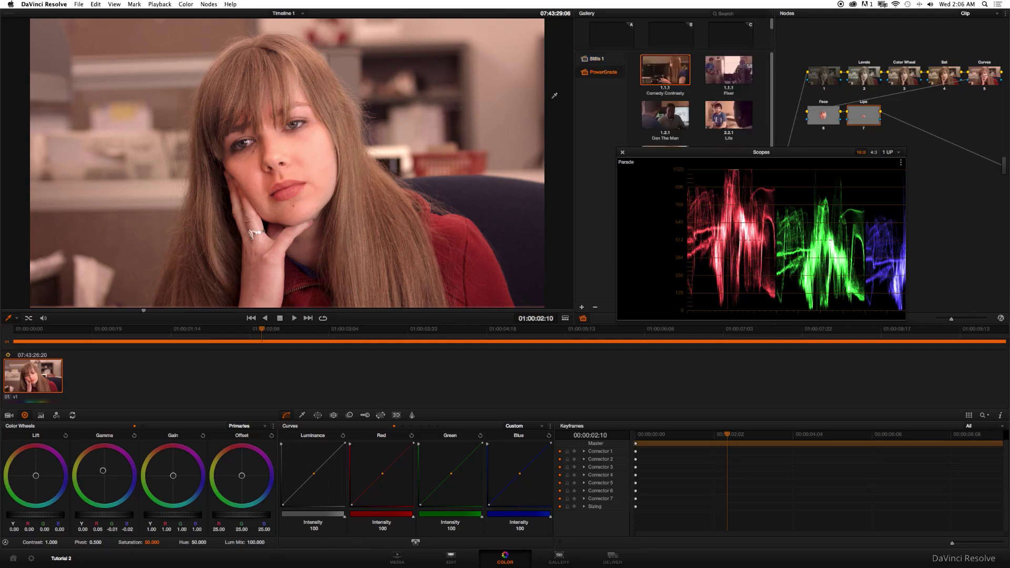
left_click_drag(626, 153, 601, 207)
left_click(600, 206)
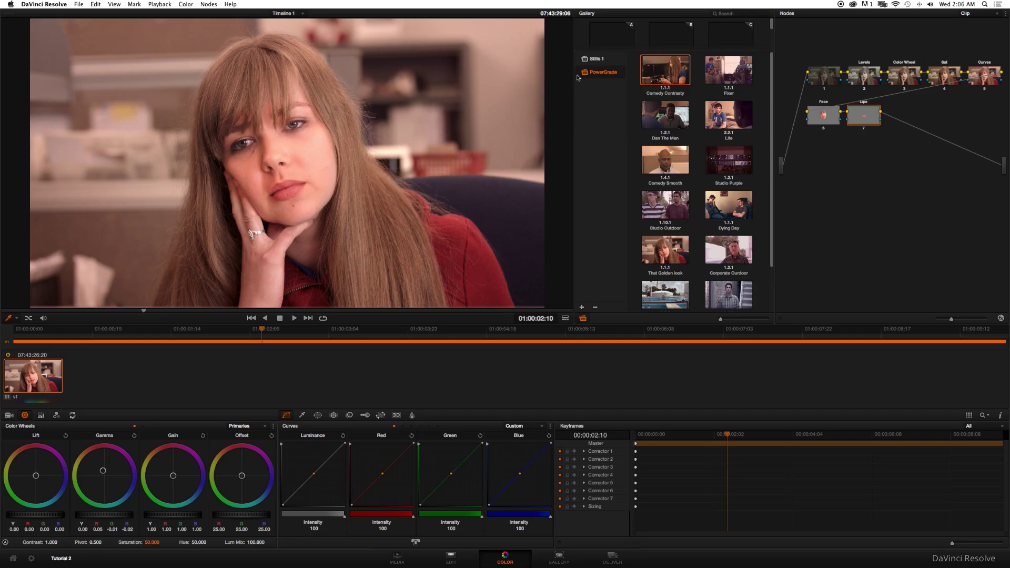
right_click(319, 195)
left_click(340, 201)
scroll(768, 238, "down", 3)
scroll(769, 238, "down", 1)
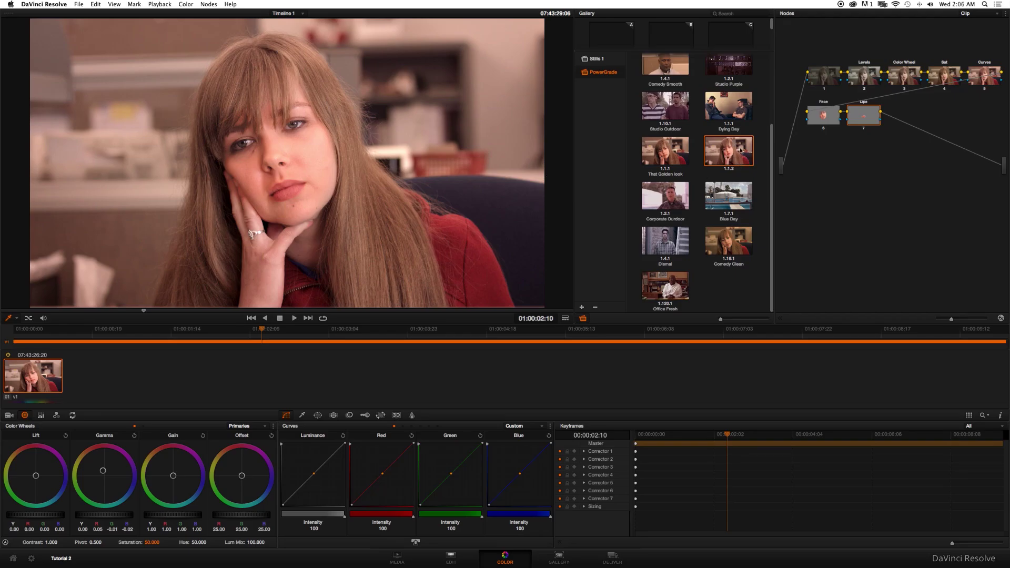
double_click(729, 173)
key("Return")
scroll(730, 173, "up", 2)
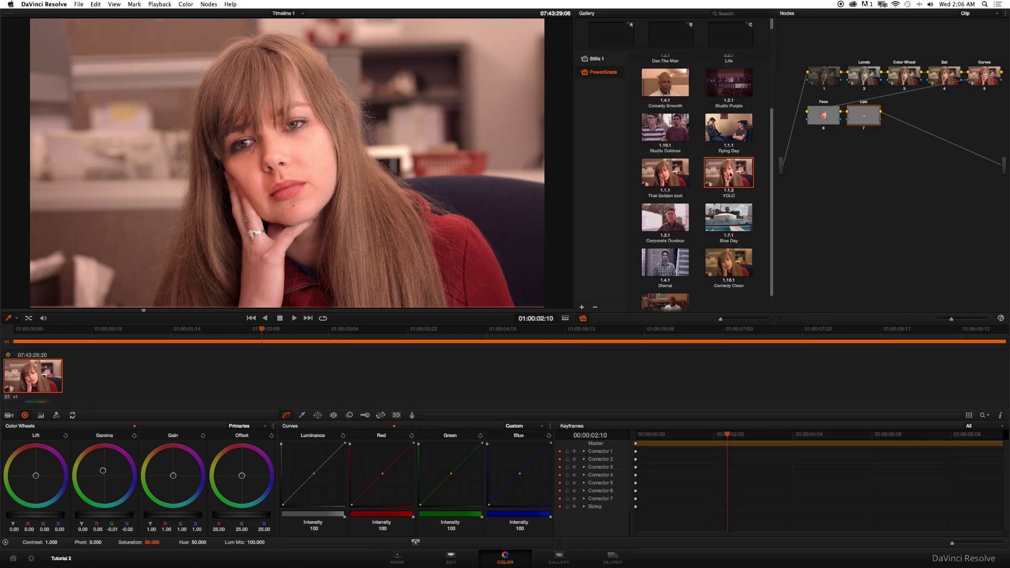
right_click(730, 175)
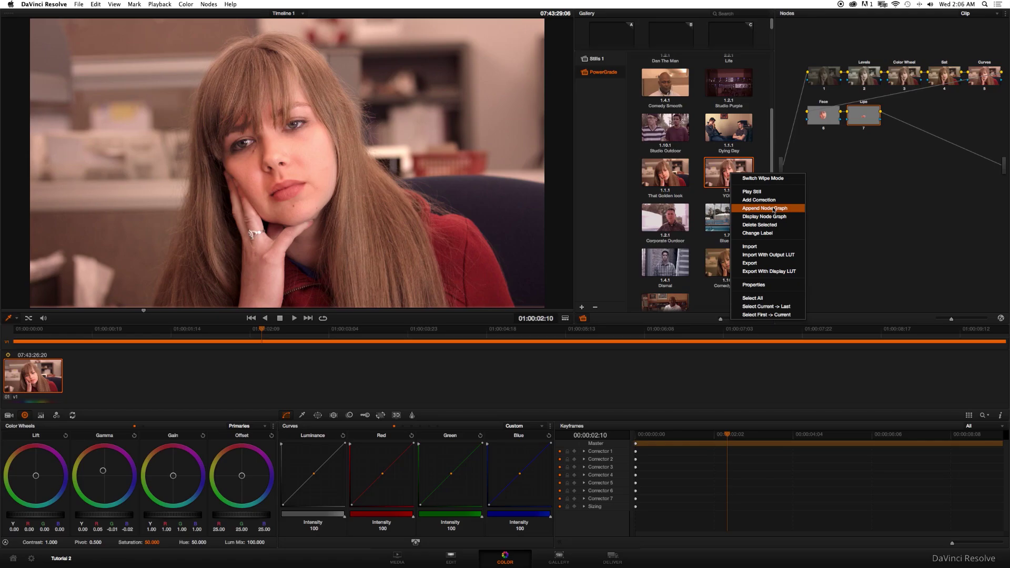
left_click(720, 178)
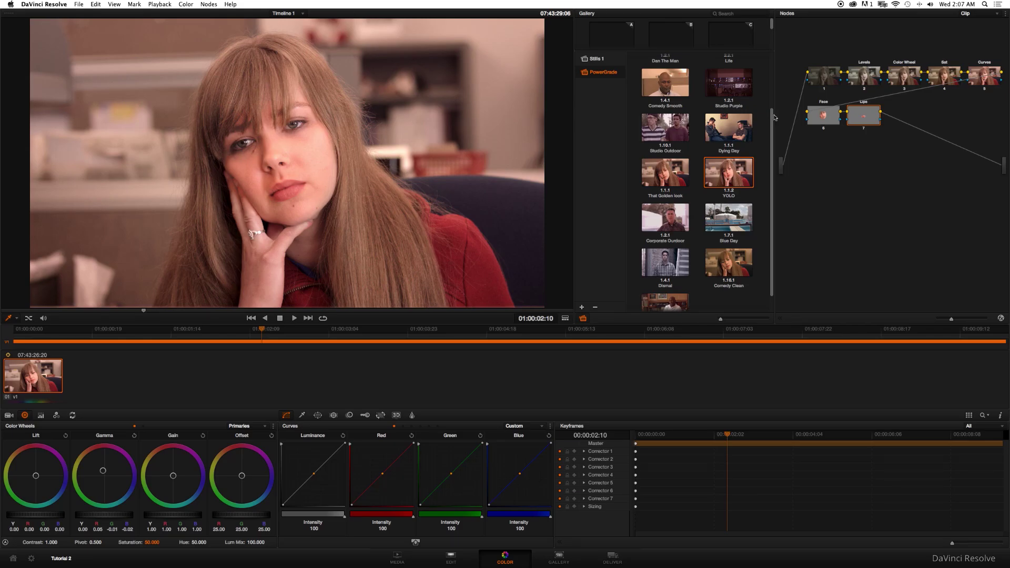
Step: Apply Color > Auto Color to Levels node 2, giving lift -0.03 and gain about 1.79
left_click(862, 83)
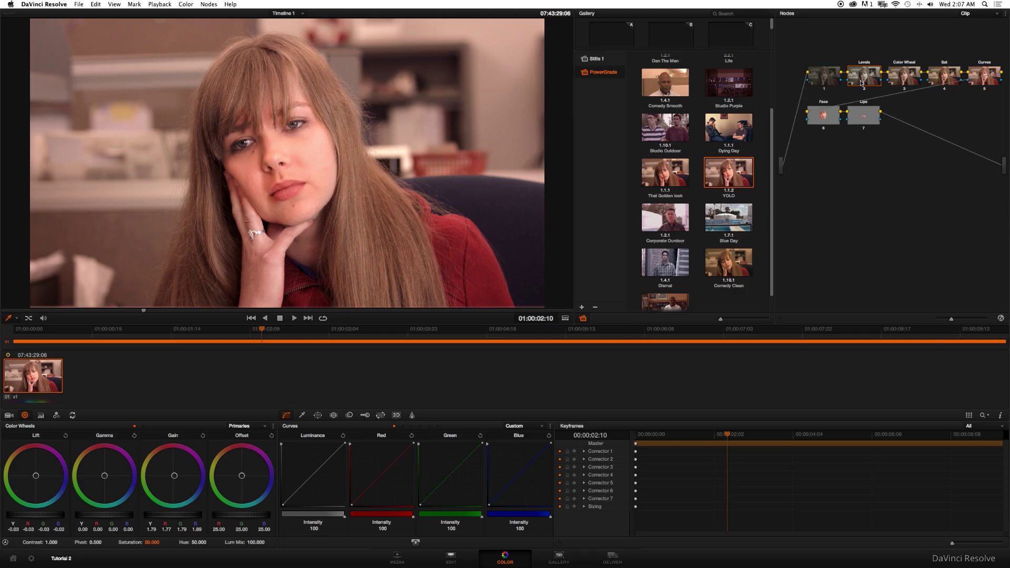
left_click(187, 4)
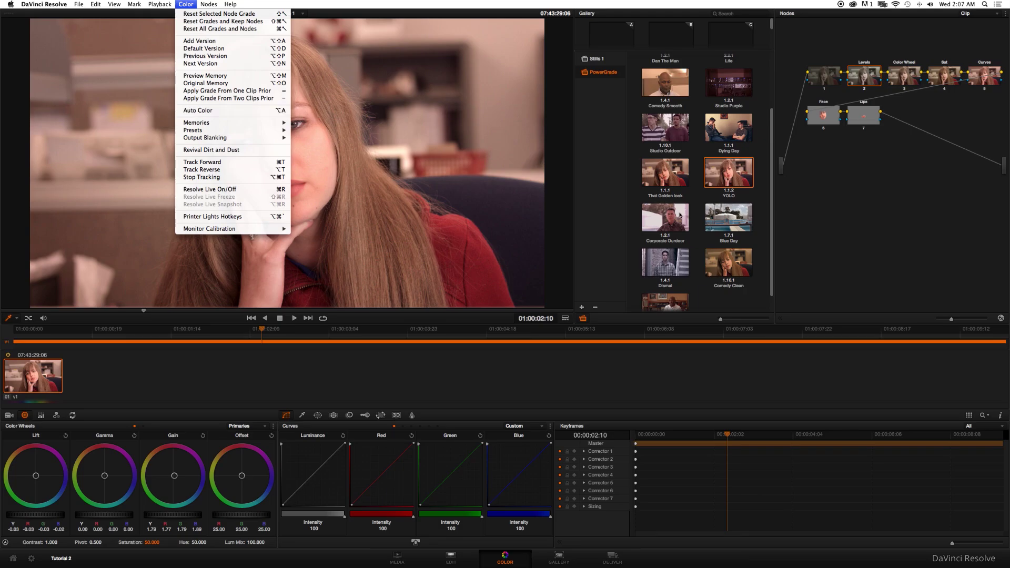
left_click(199, 111)
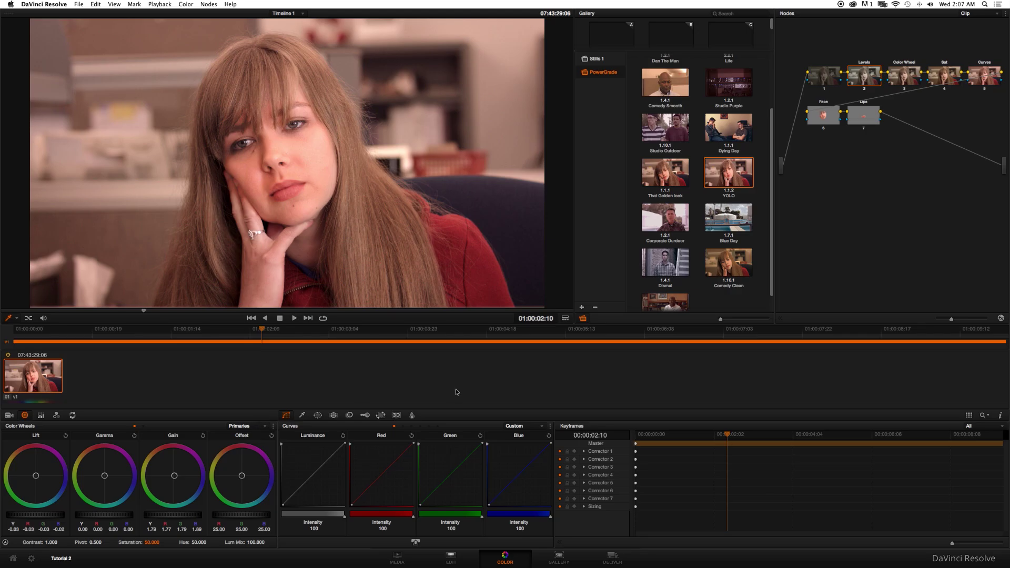
Step: On the Deliver page, render as a single clip in QuickTime ProRes 422 (HQ)
left_click(611, 564)
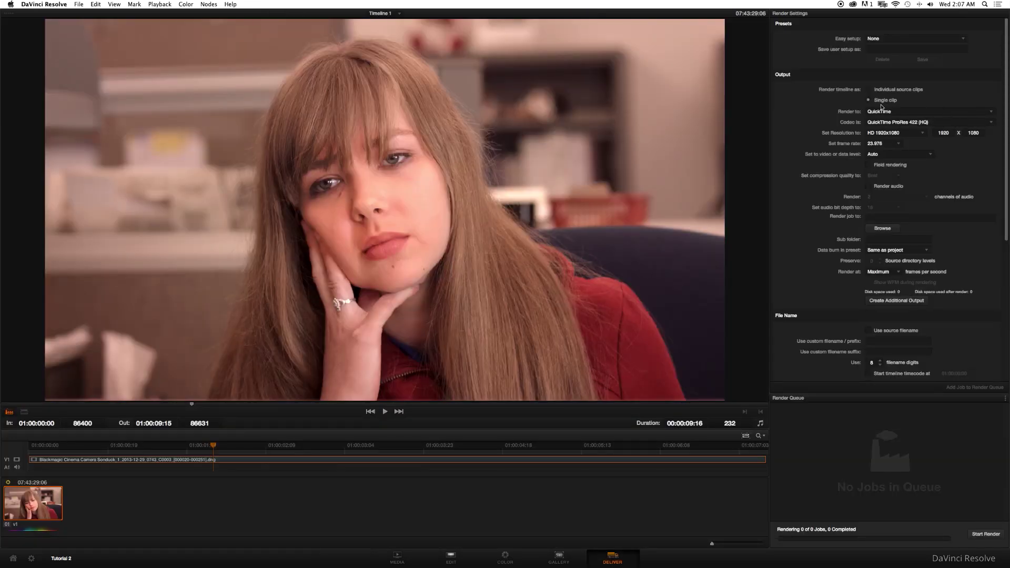
left_click(881, 100)
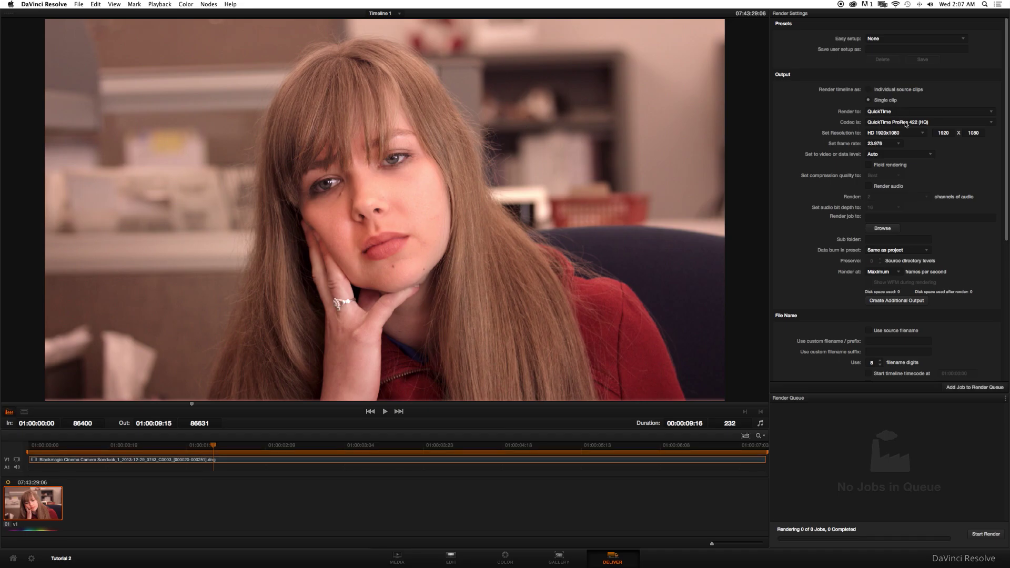
left_click(905, 125)
left_click(894, 112)
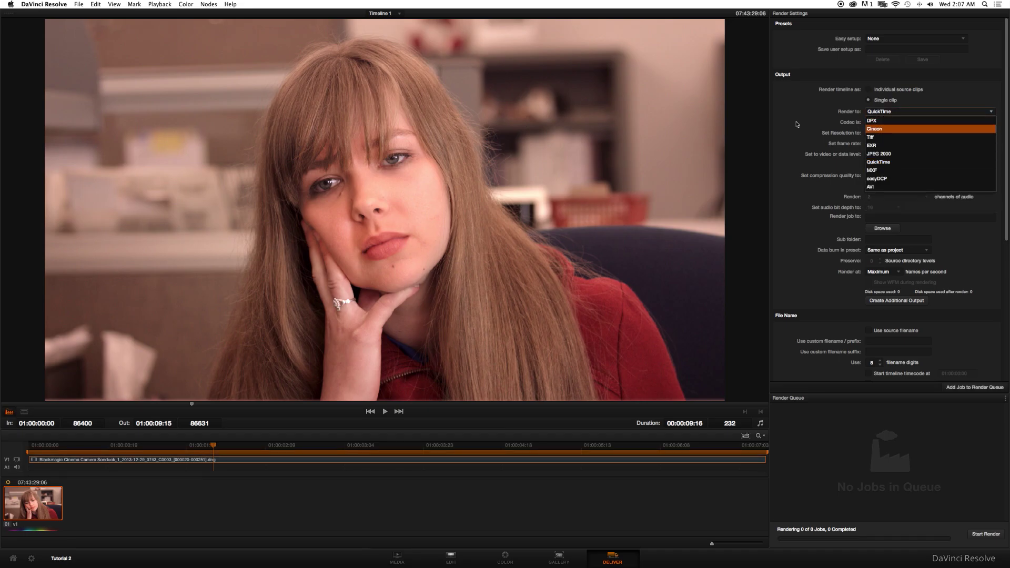
left_click(818, 120)
left_click(896, 122)
left_click(896, 140)
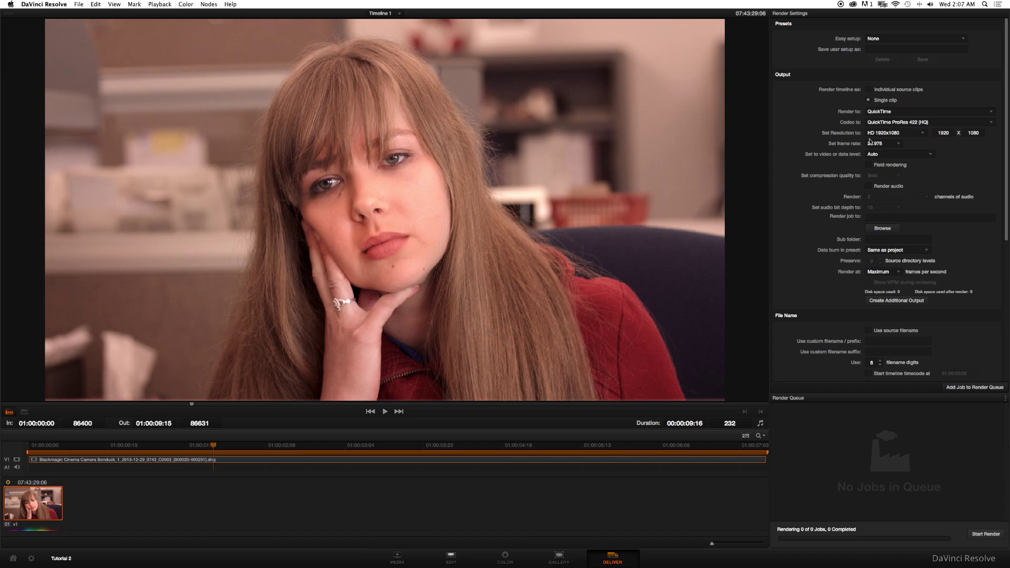
Step: Set the output resolution to 2400×1350 and include audio in the render
type("2400")
key("Tab")
type("1350")
left_click(868, 187)
Step: Force highest-quality sizing and debayer, then add the job to the render queue
left_click(882, 228)
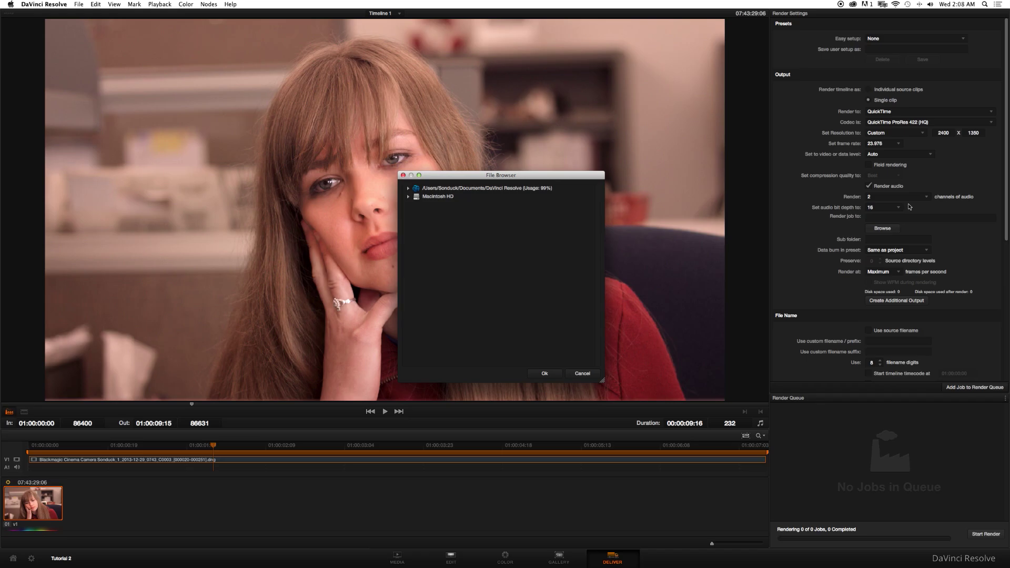
left_click(581, 374)
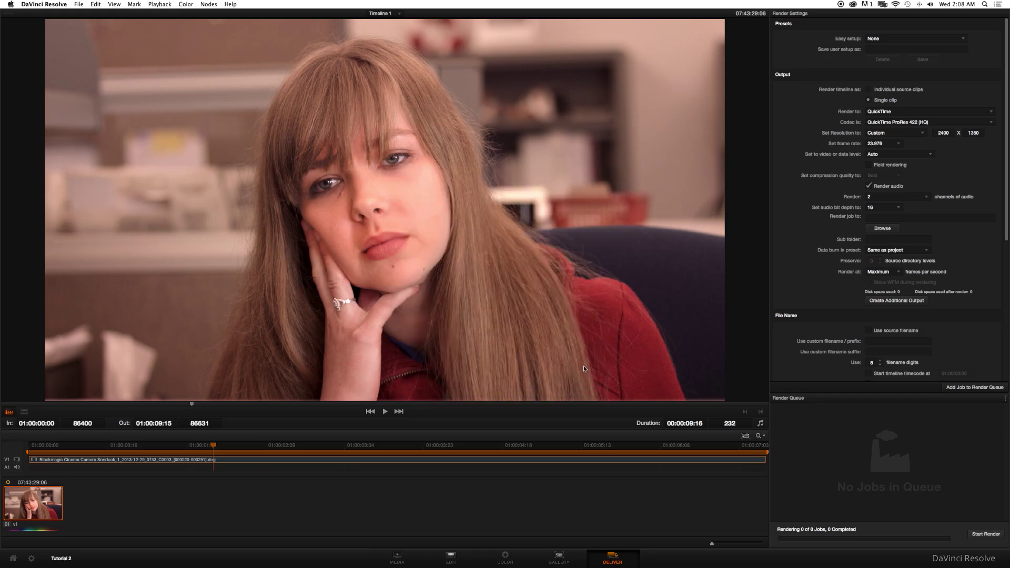
scroll(828, 242, "down", 8)
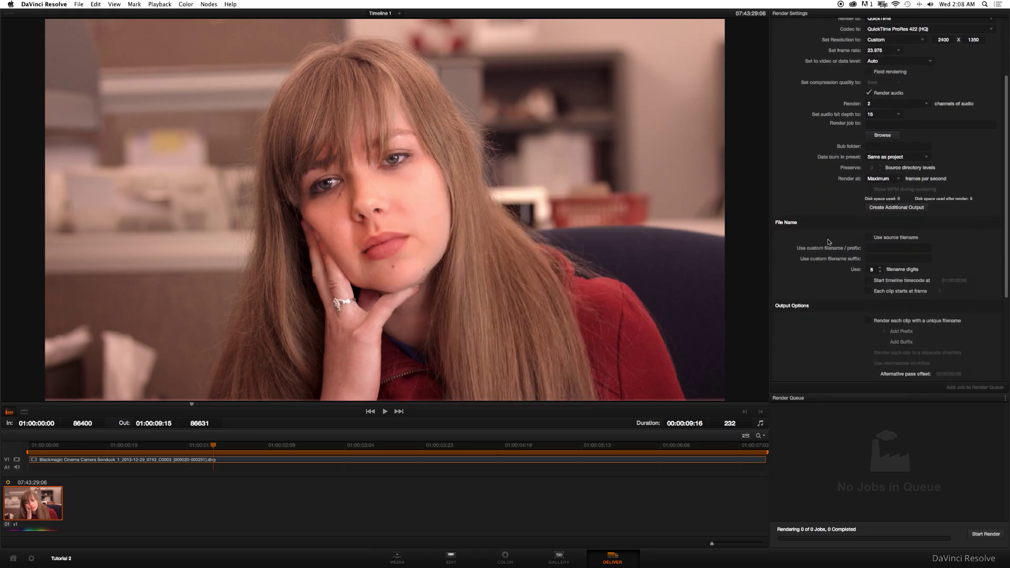
left_click(869, 316)
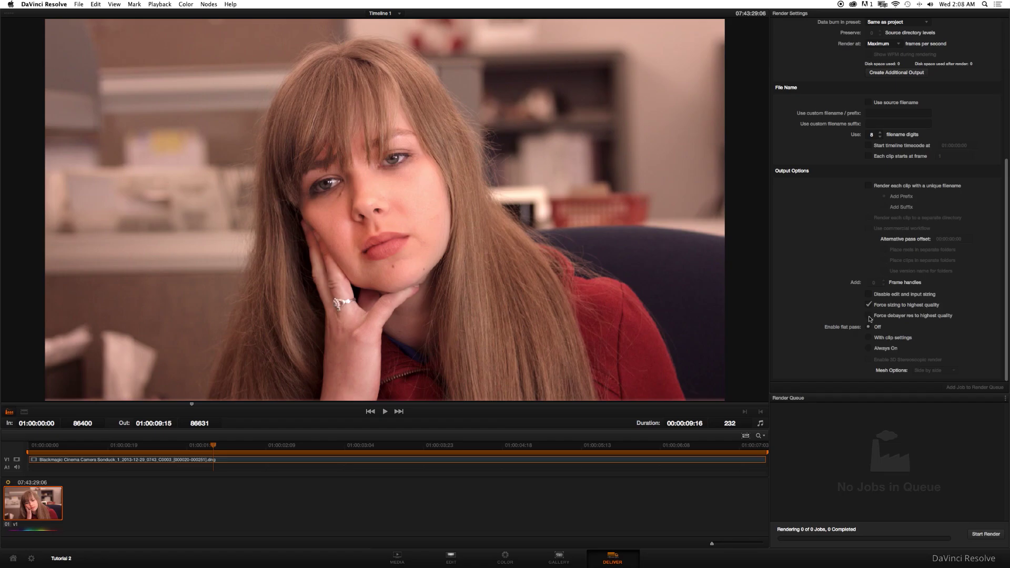
left_click(869, 316)
left_click(959, 389)
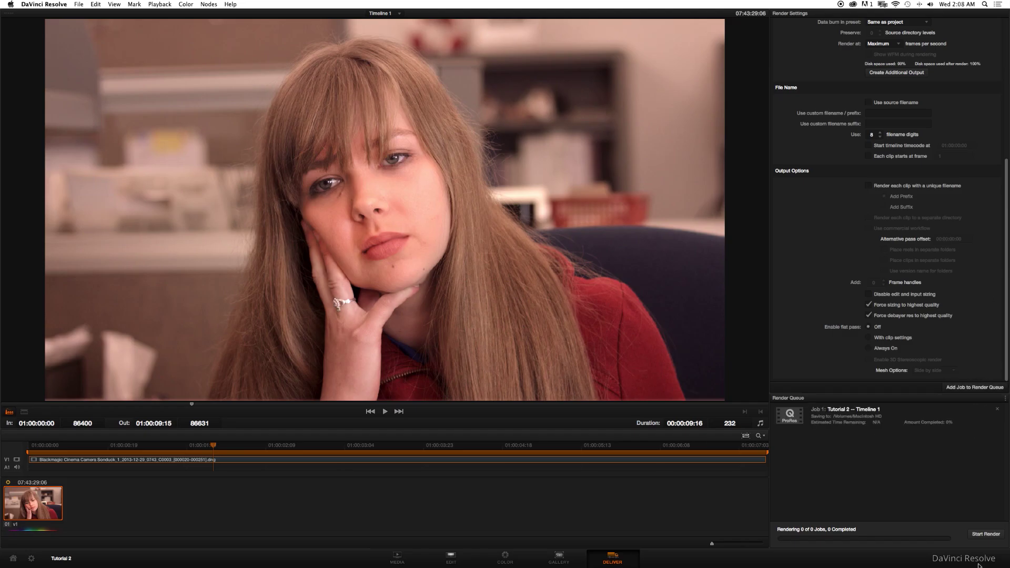